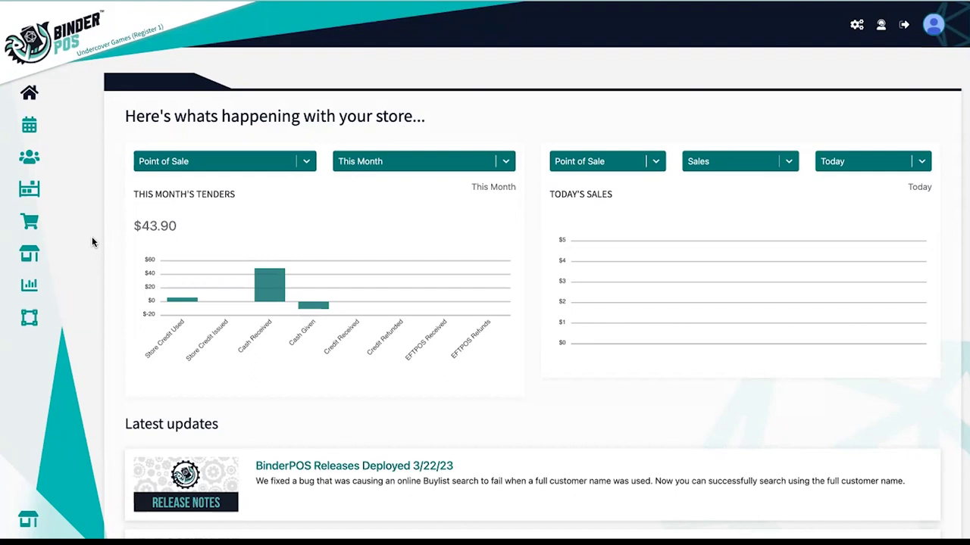
# Step: Look over inventory, the dashboard's tender period choices and latest updates, then open My Events
pyautogui.click(30, 192)
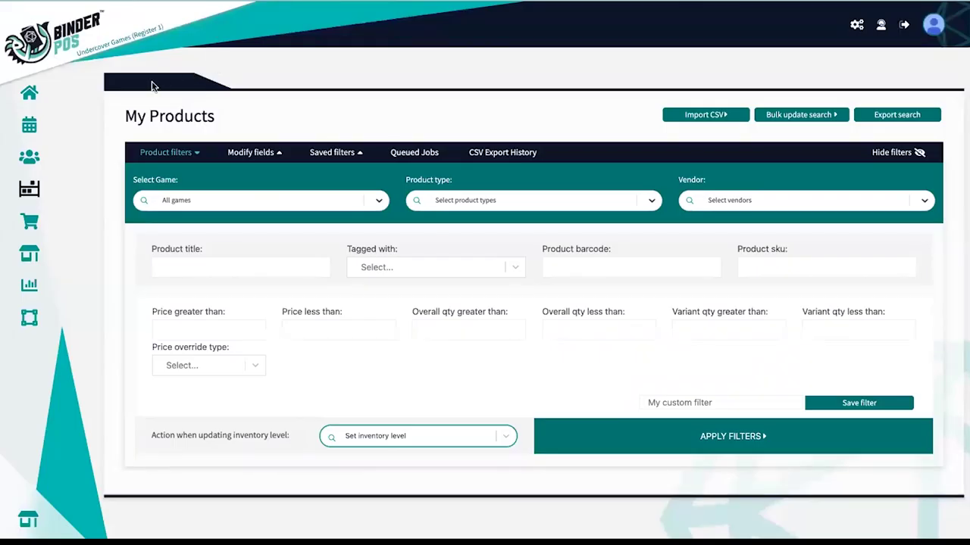
pyautogui.click(30, 95)
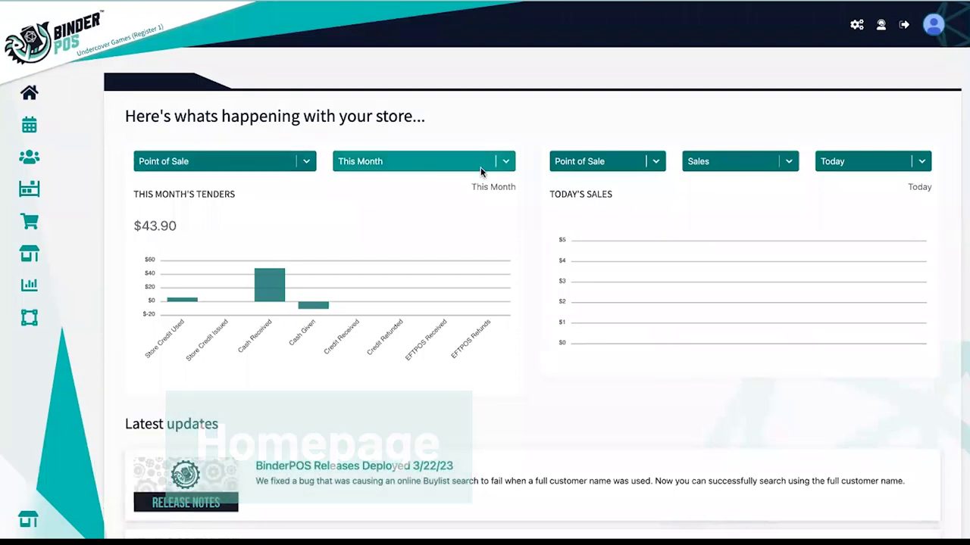
pyautogui.click(501, 162)
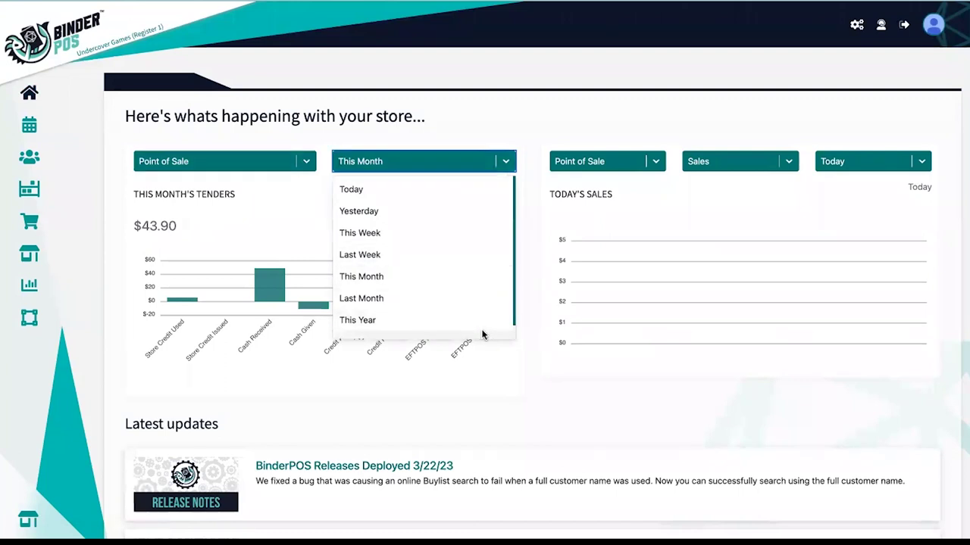
pyautogui.scroll(-1, 500, 426)
pyautogui.scroll(-5, 499, 423)
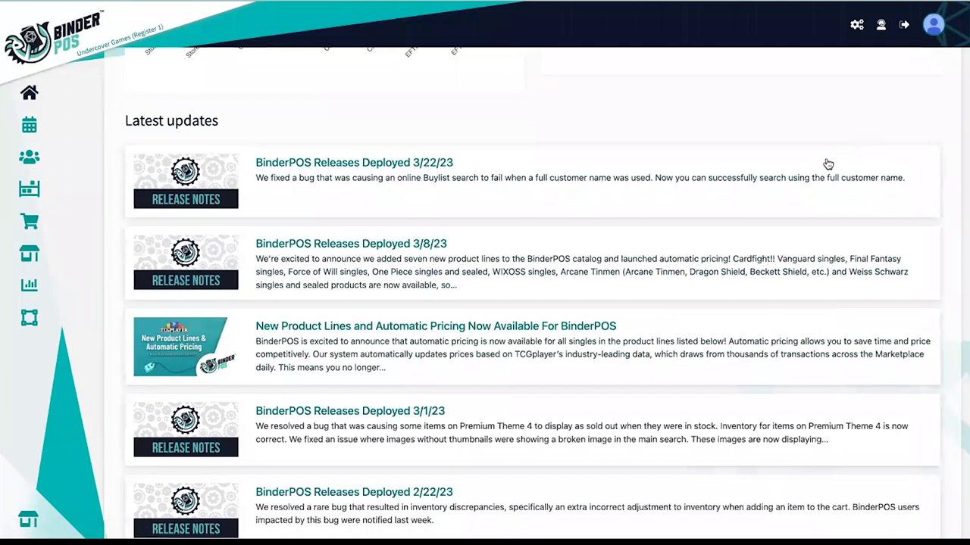
pyautogui.scroll(3, 825, 157)
pyautogui.click(29, 126)
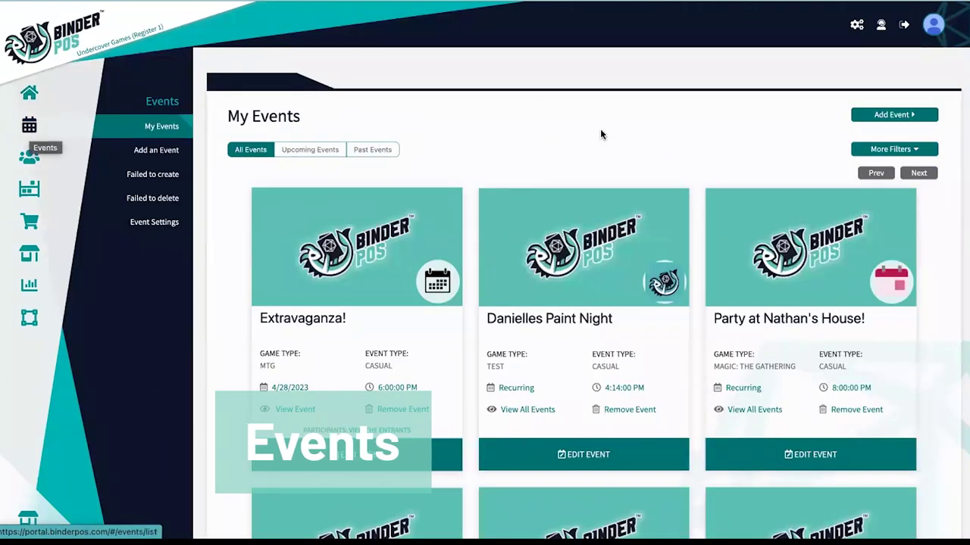
# Step: Add an event set to Recurring every week on Friday, with 'Does this event require a ticket?' ticked
pyautogui.click(898, 119)
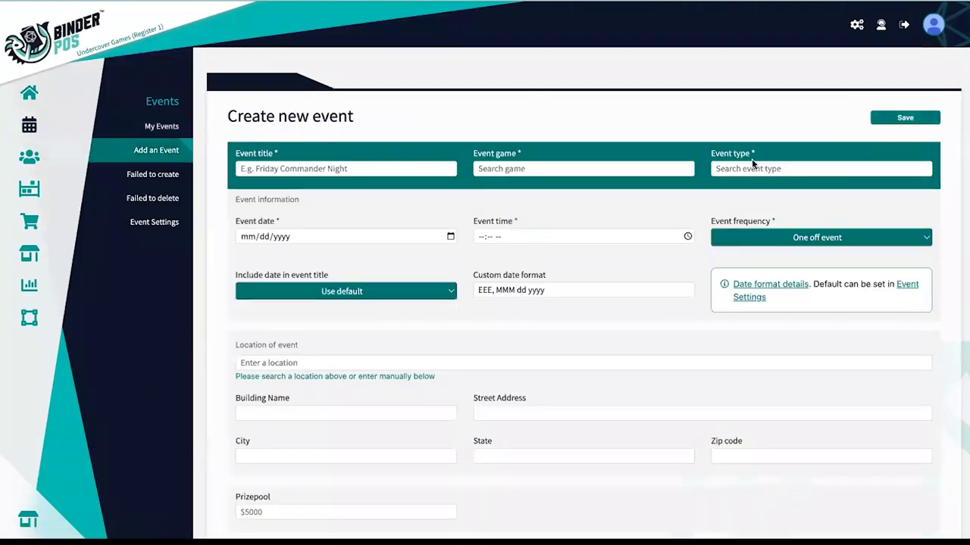
pyautogui.click(811, 243)
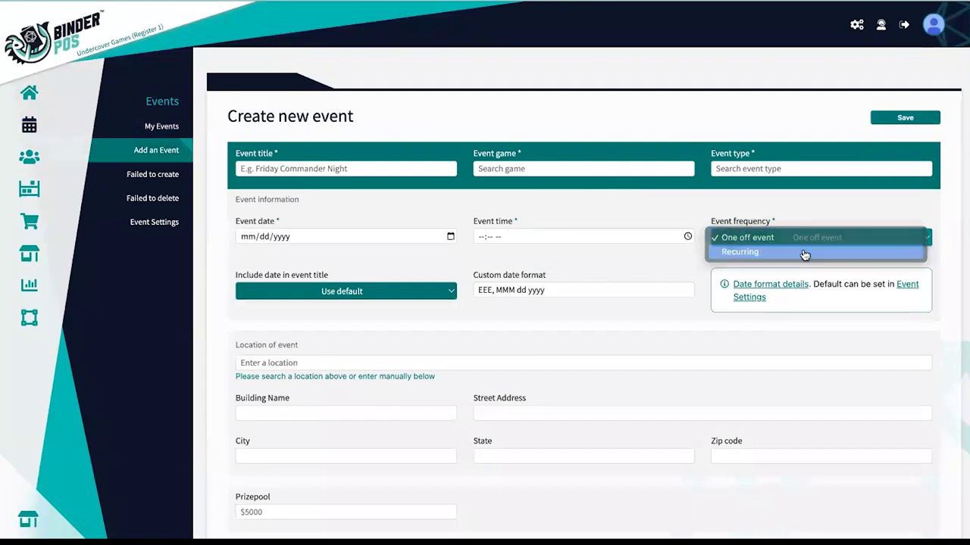
pyautogui.click(803, 253)
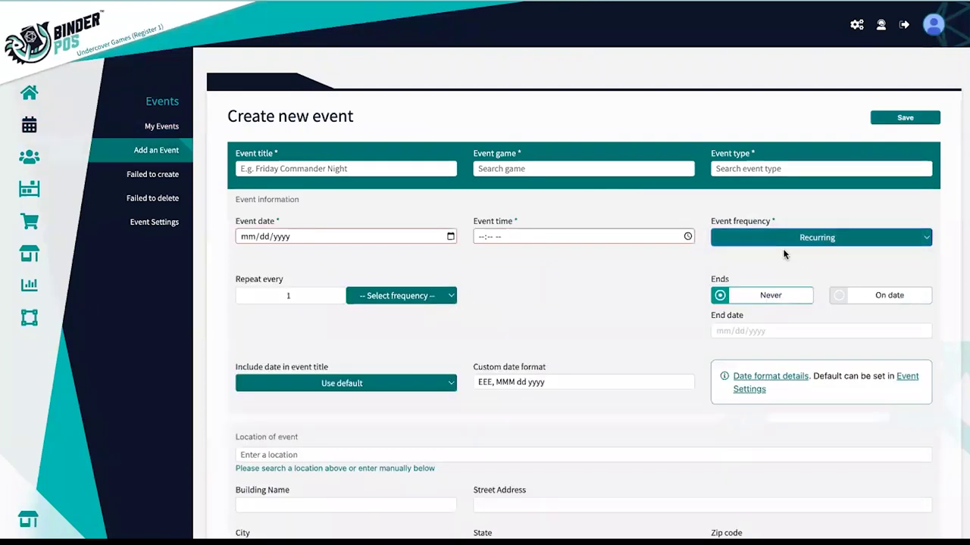
pyautogui.click(429, 295)
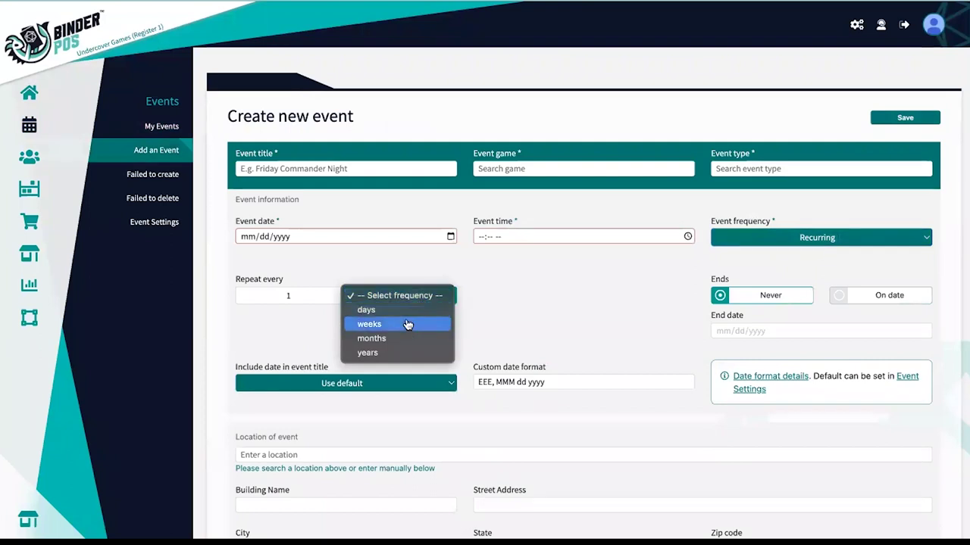
pyautogui.click(406, 324)
pyautogui.click(578, 338)
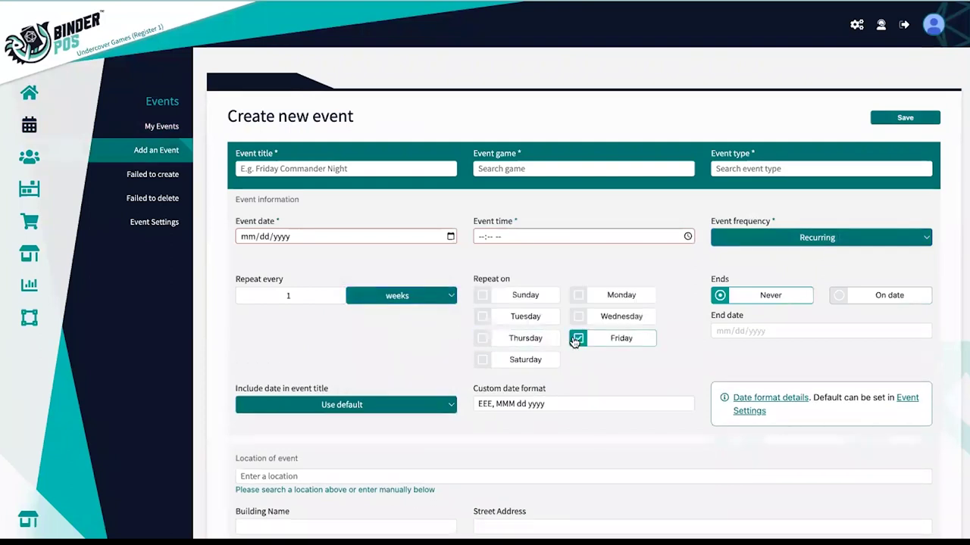
pyautogui.scroll(-15, 581, 371)
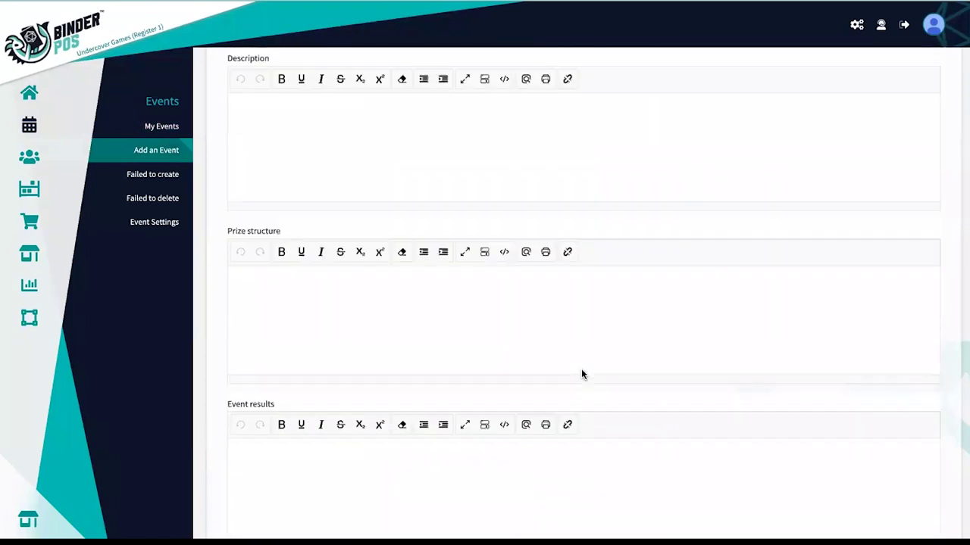
pyautogui.click(243, 462)
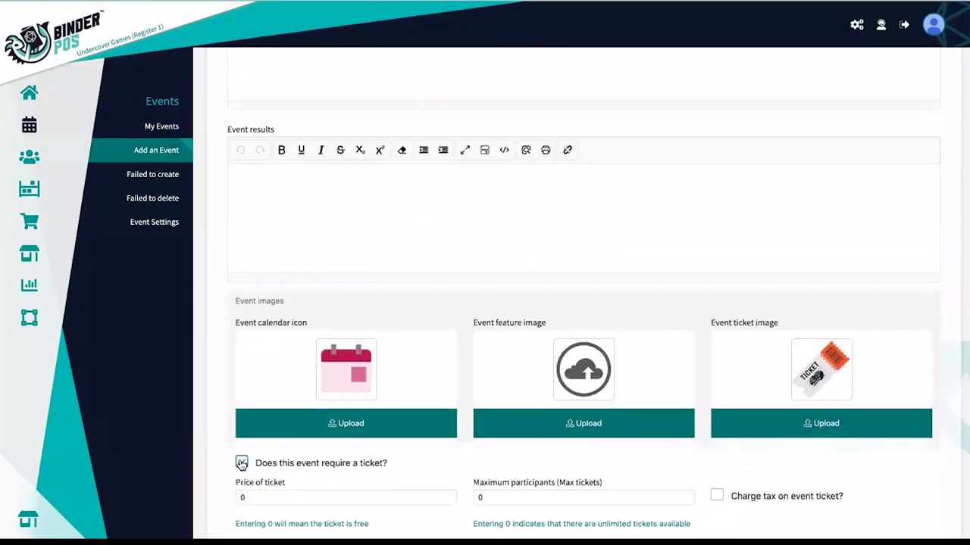
pyautogui.scroll(-2, 277, 459)
pyautogui.scroll(-1, 278, 456)
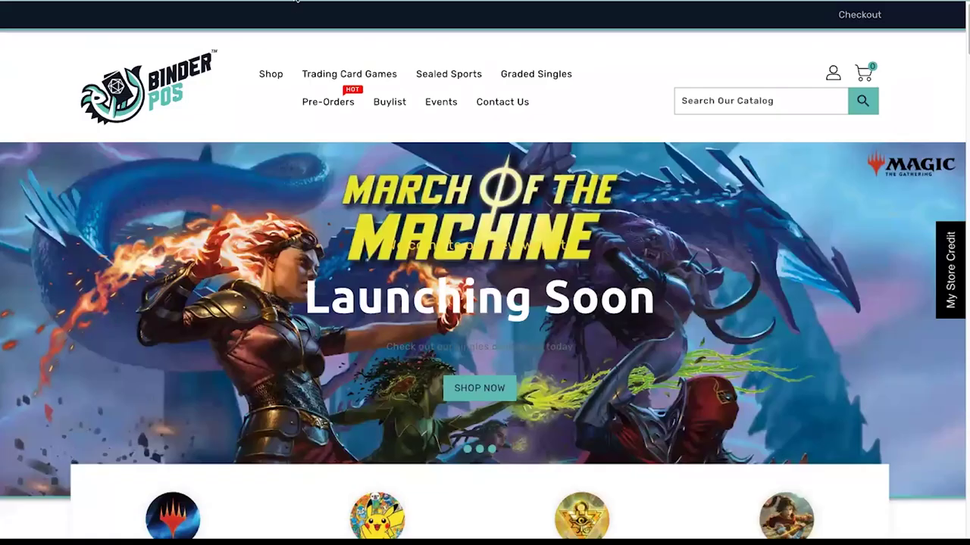
# Step: Scroll the storefront home, then browse the Events page's March 2023 calendar and upcoming event list
pyautogui.scroll(-12, 309, 259)
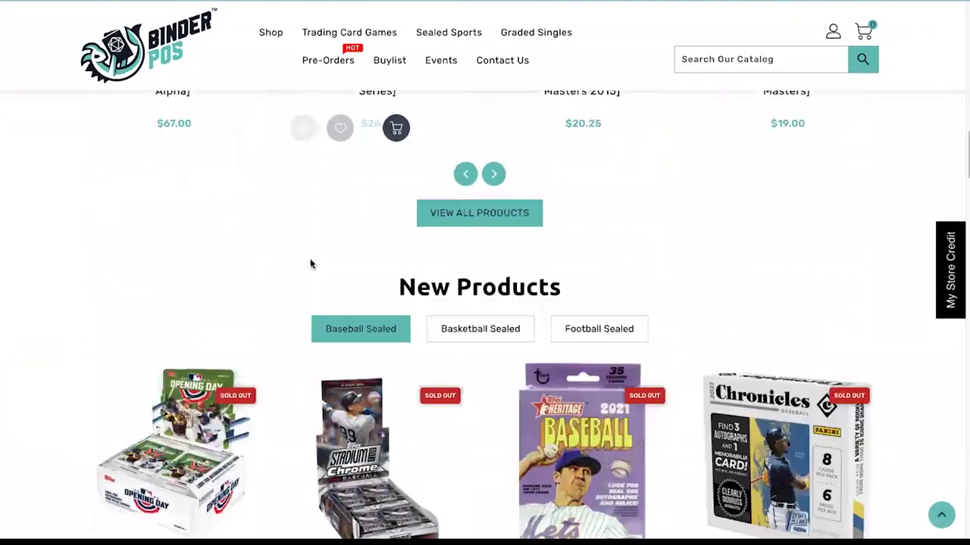
pyautogui.scroll(-10, 310, 264)
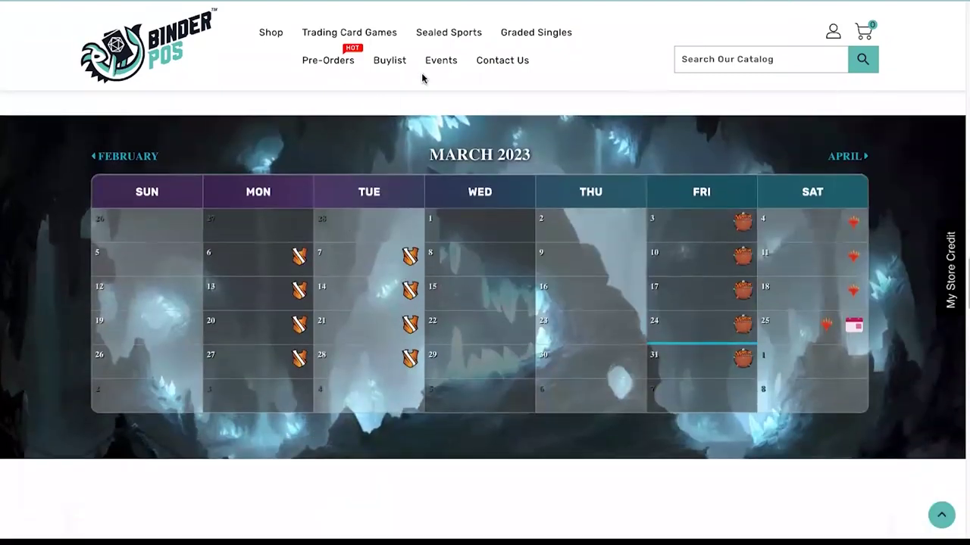
pyautogui.click(437, 67)
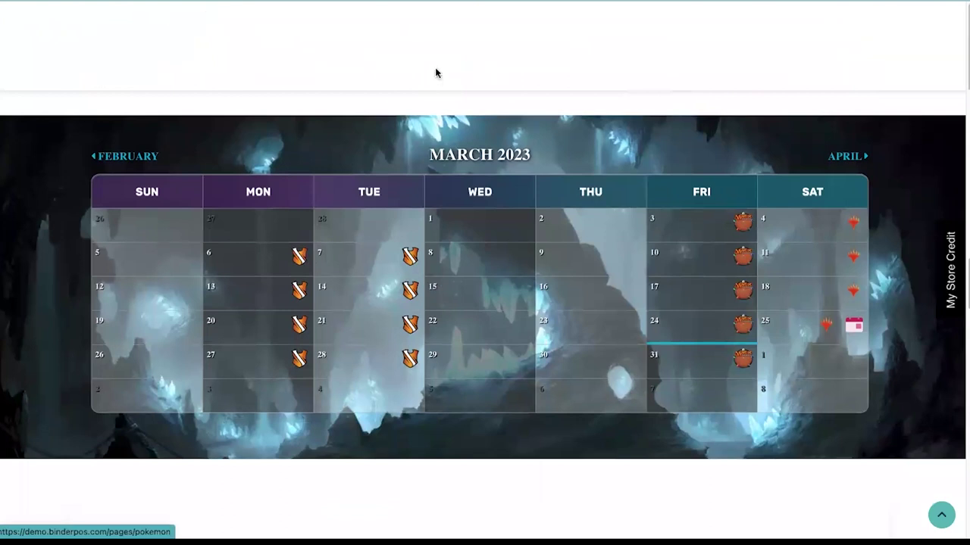
pyautogui.scroll(-10, 58, 293)
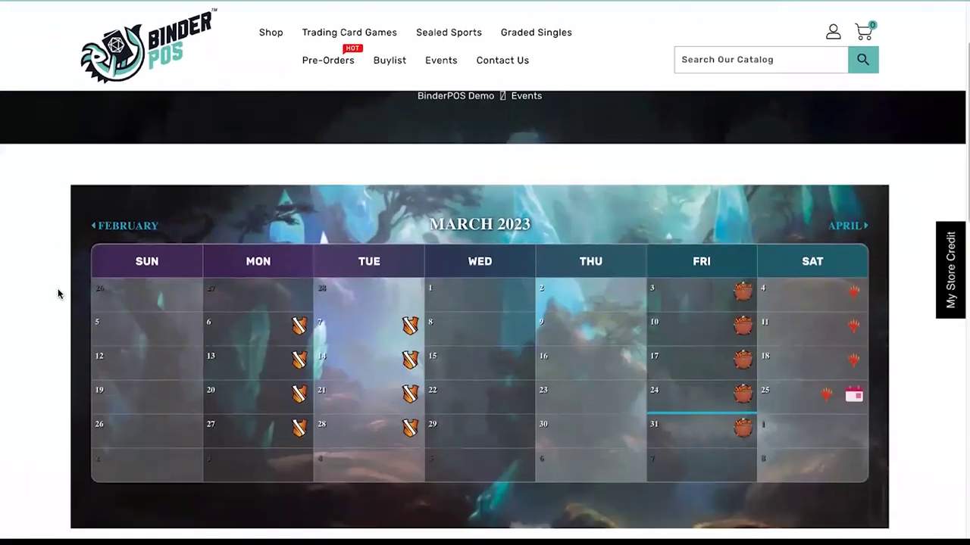
pyautogui.scroll(-3, 58, 294)
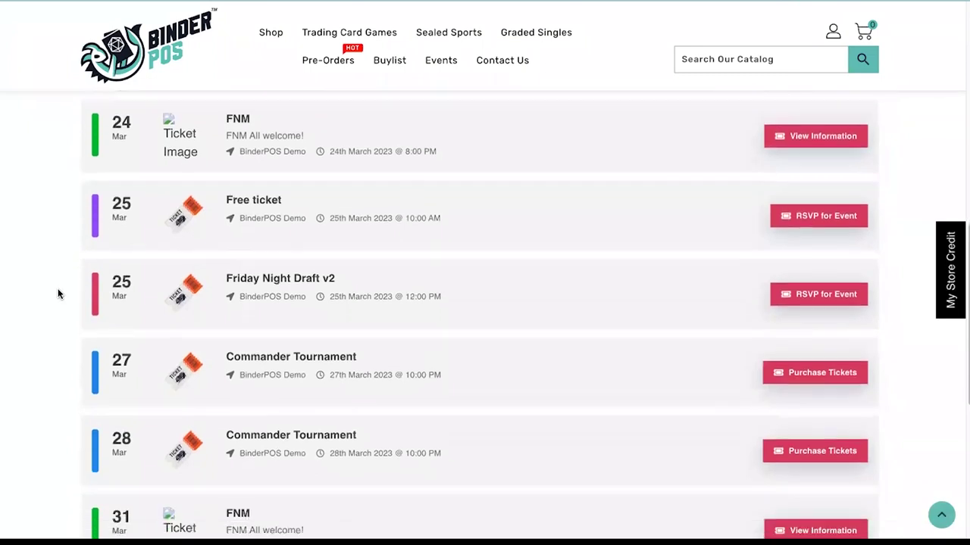
pyautogui.scroll(6, 59, 294)
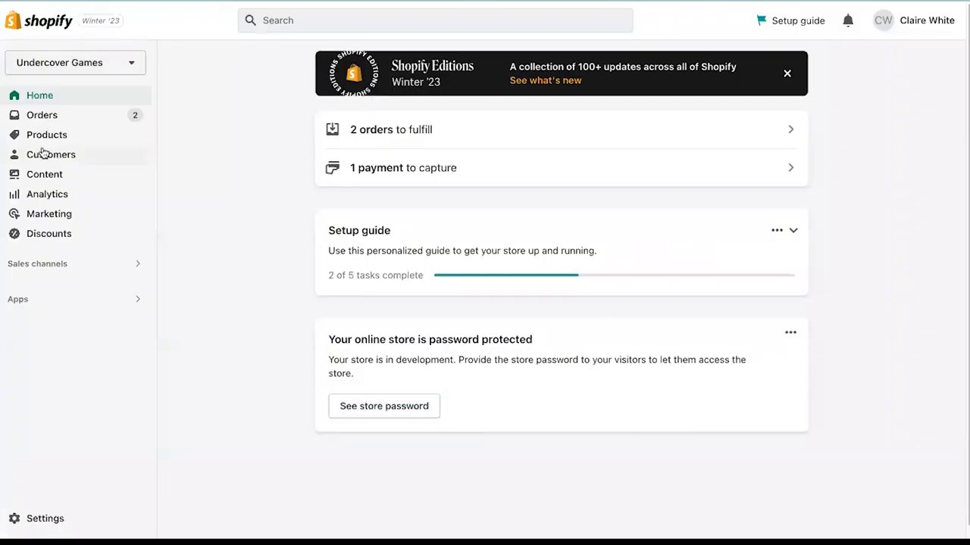
# Step: Open Customers from the Shopify admin sidebar
pyautogui.click(47, 155)
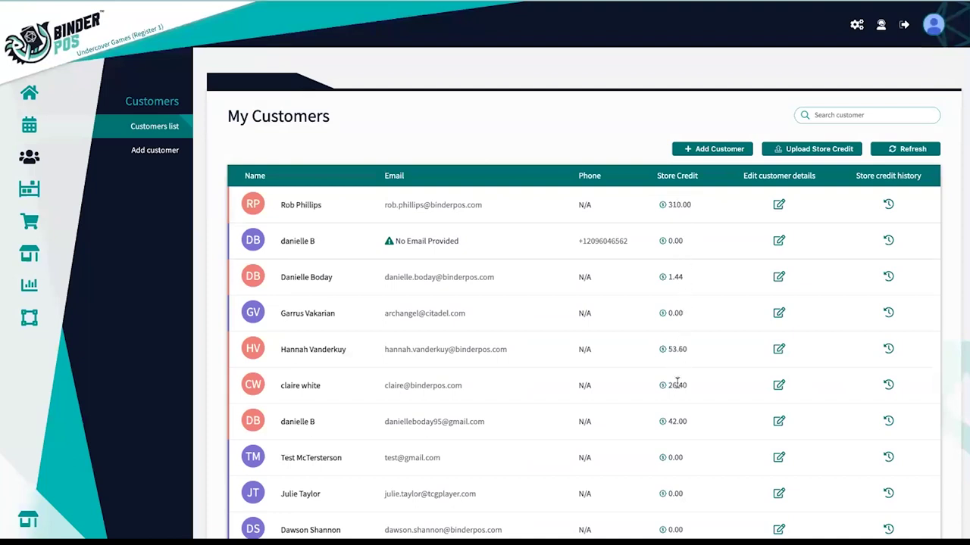
pyautogui.click(663, 210)
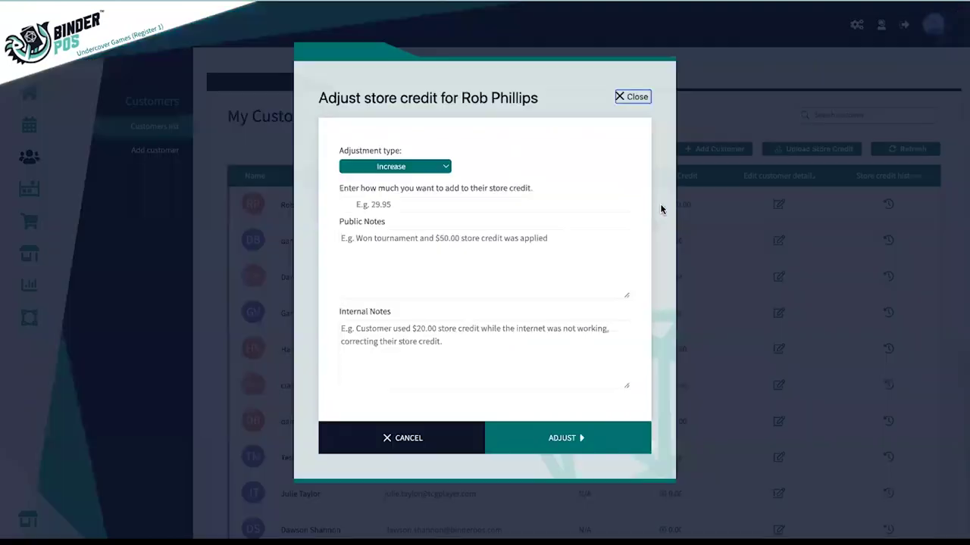
pyautogui.click(444, 171)
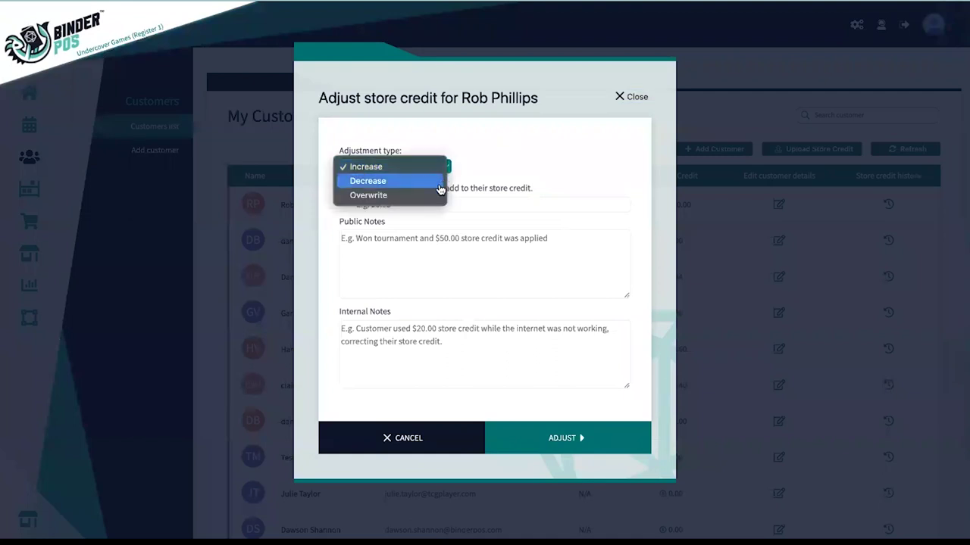
pyautogui.click(600, 183)
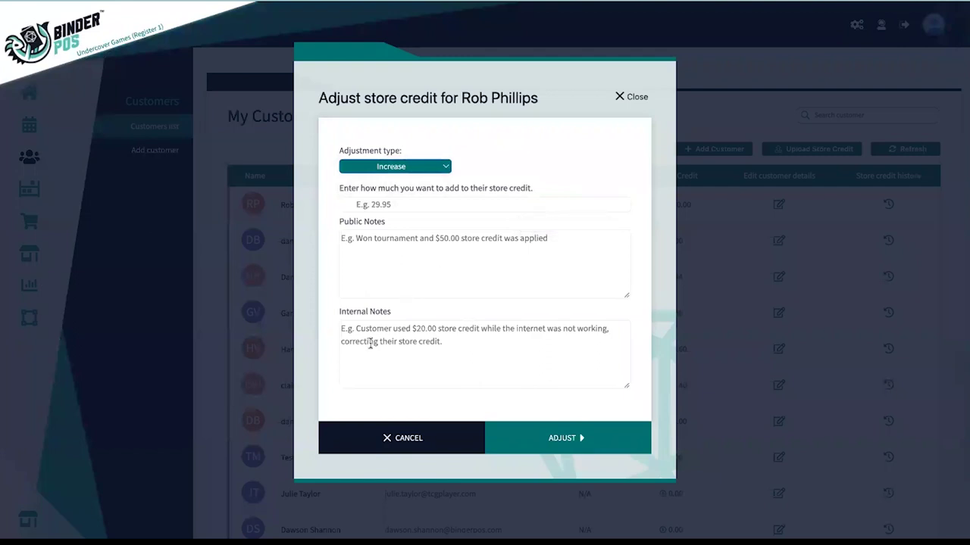
pyautogui.click(630, 95)
pyautogui.click(887, 206)
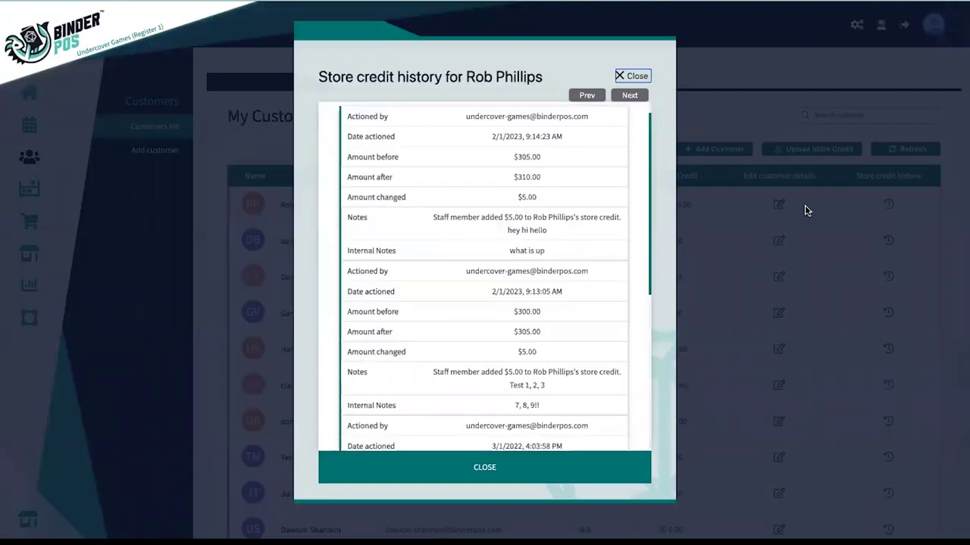
pyautogui.scroll(1, 518, 158)
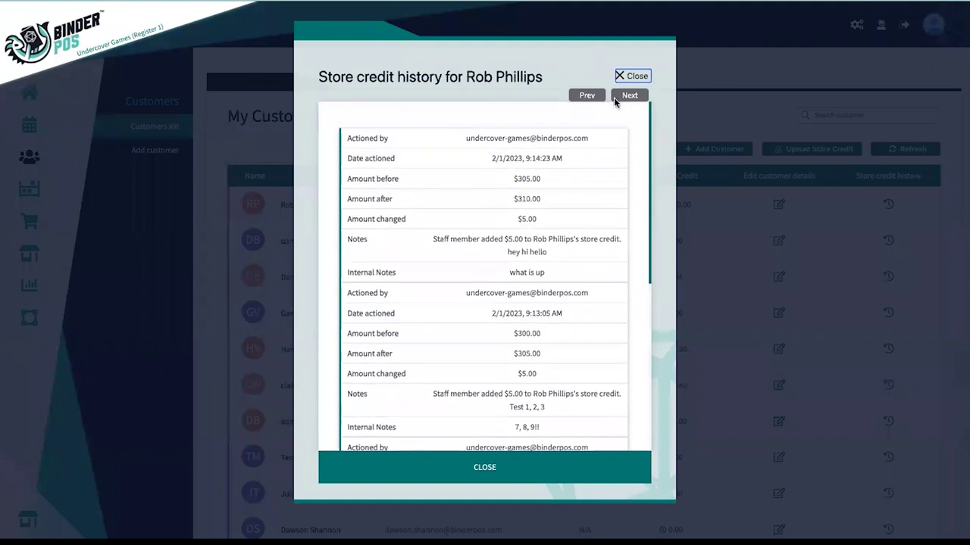
pyautogui.click(636, 77)
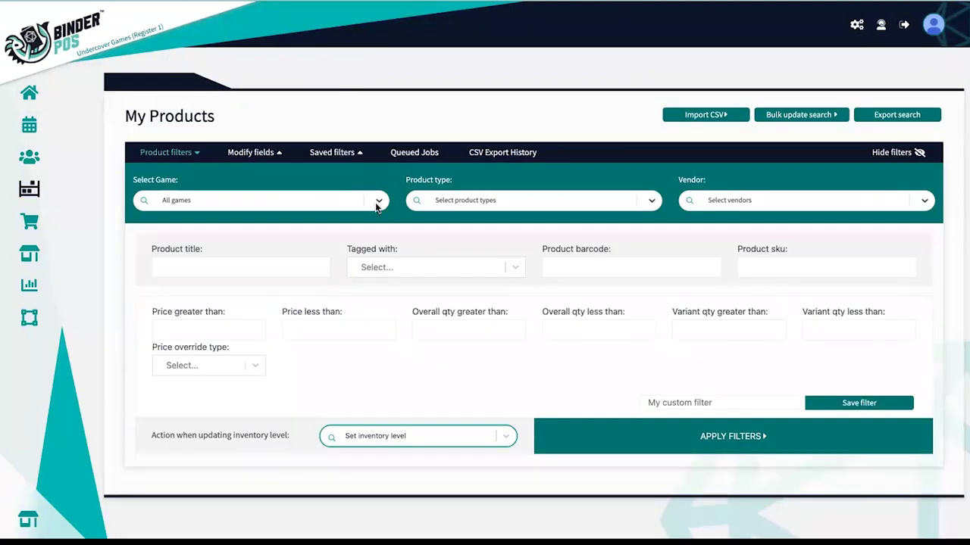
# Step: Filter My Products to Magic: The Gathering Singles, set Aether Revolt, and apply to list 194 products
pyautogui.click(378, 202)
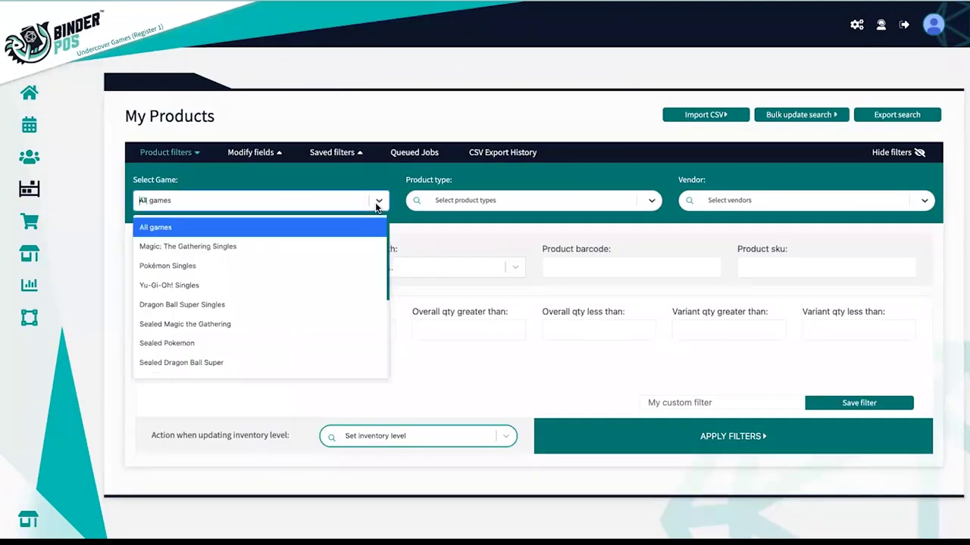
pyautogui.click(288, 247)
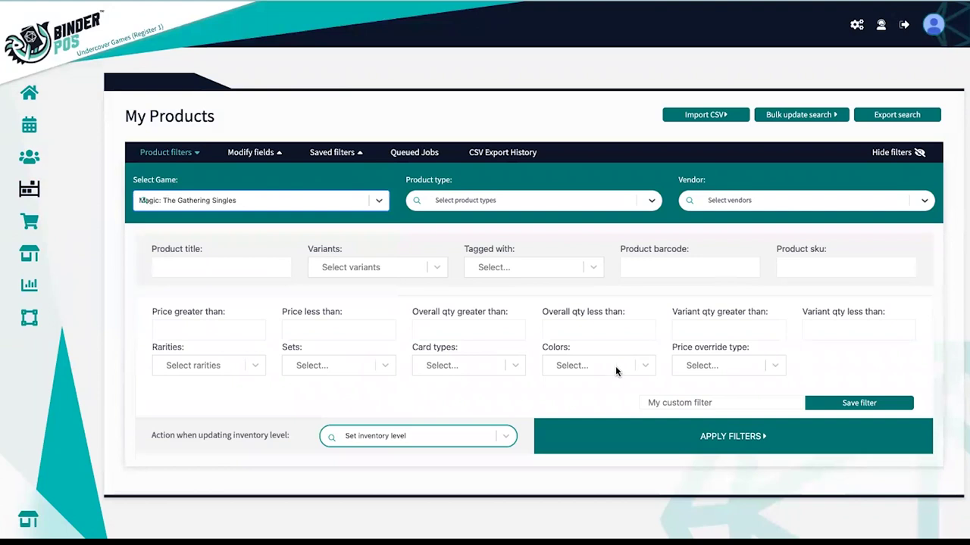
pyautogui.click(380, 367)
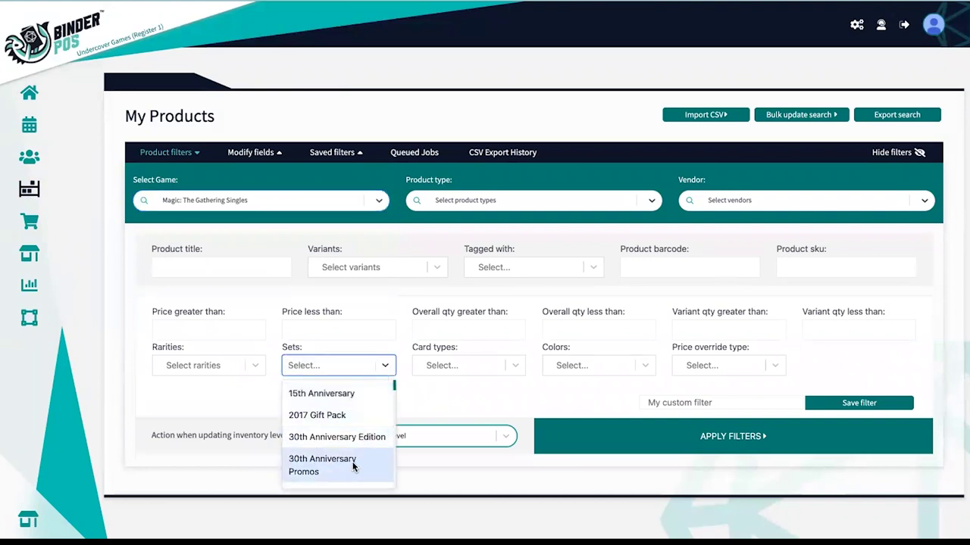
pyautogui.scroll(-2, 349, 457)
pyautogui.scroll(-1, 349, 457)
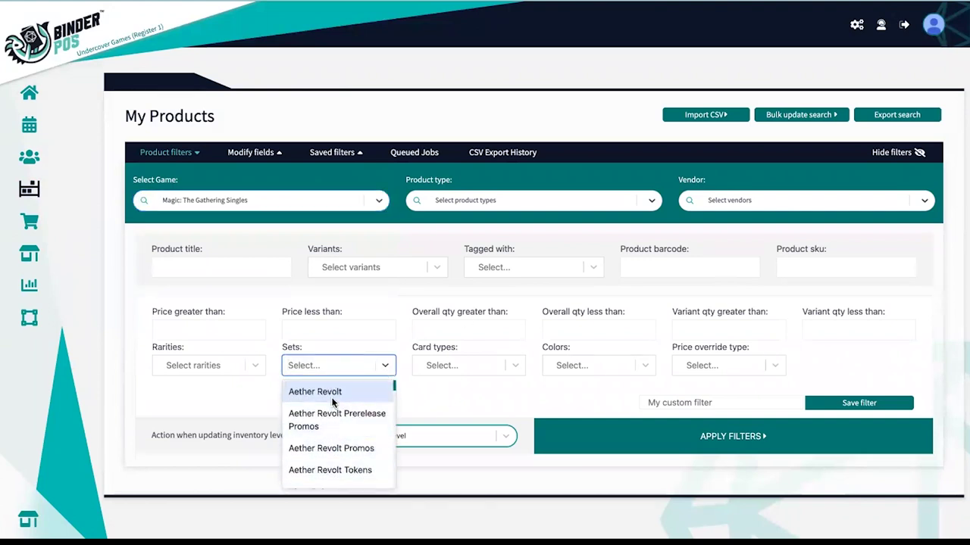
pyautogui.click(333, 389)
pyautogui.click(644, 467)
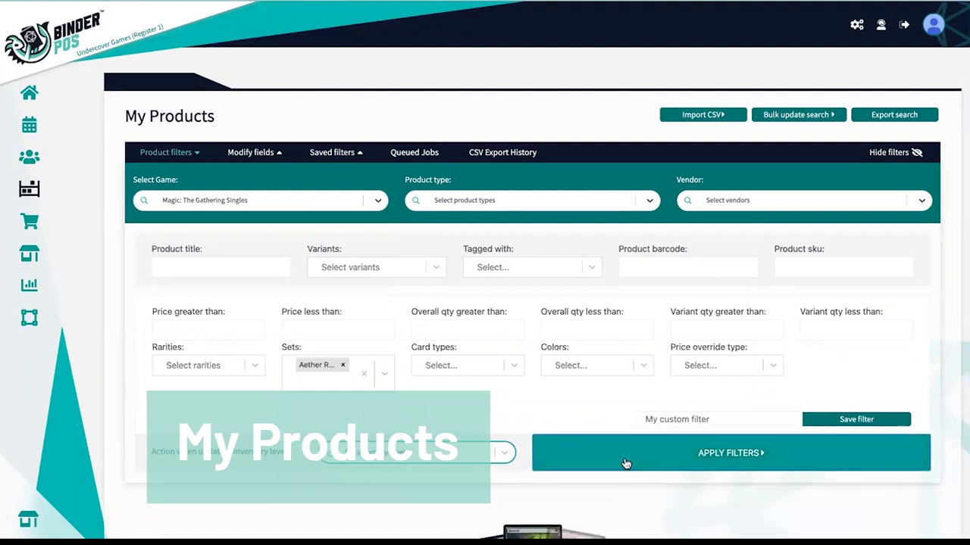
pyautogui.scroll(-5, 430, 308)
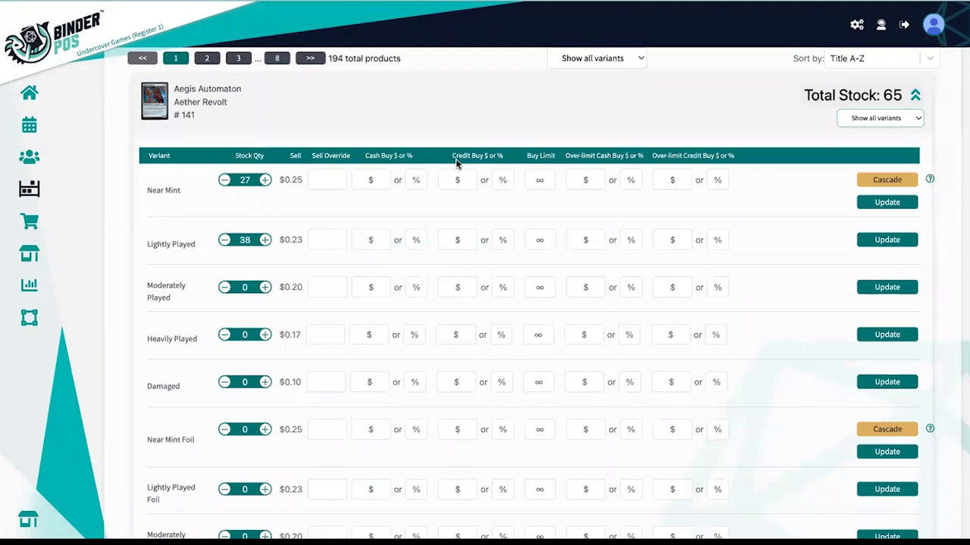
pyautogui.scroll(5, 724, 165)
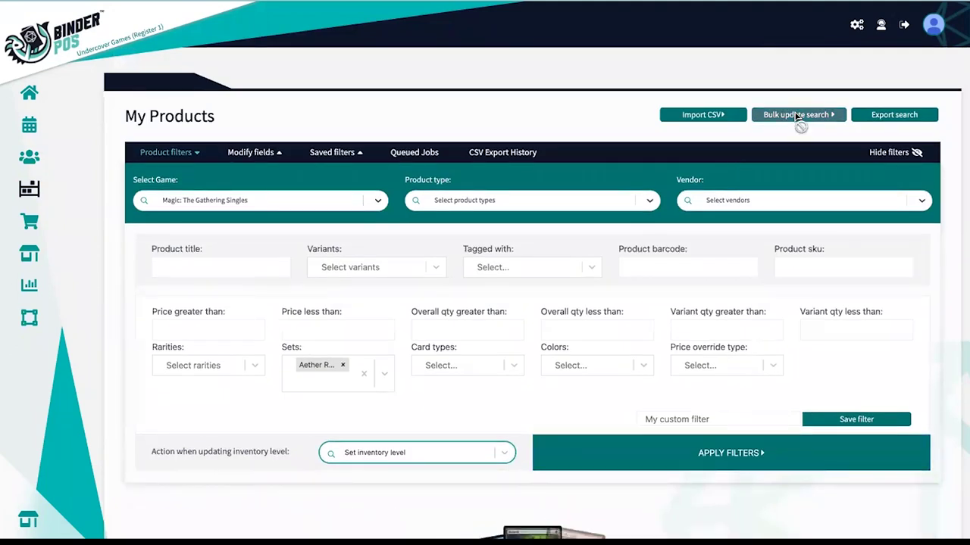
# Step: Preview Bulk update for the 194 products, close it unchanged, and go to Import CSV
pyautogui.click(797, 115)
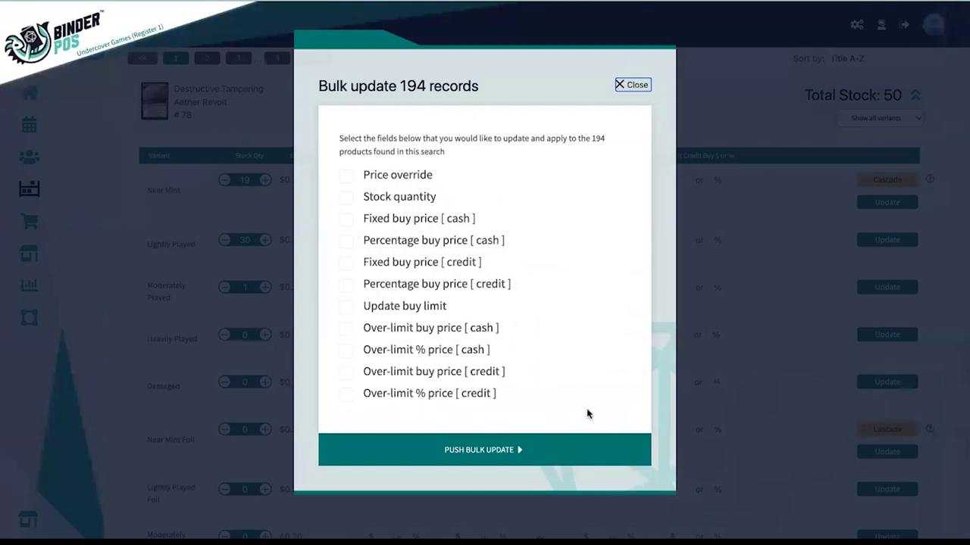
pyautogui.click(636, 85)
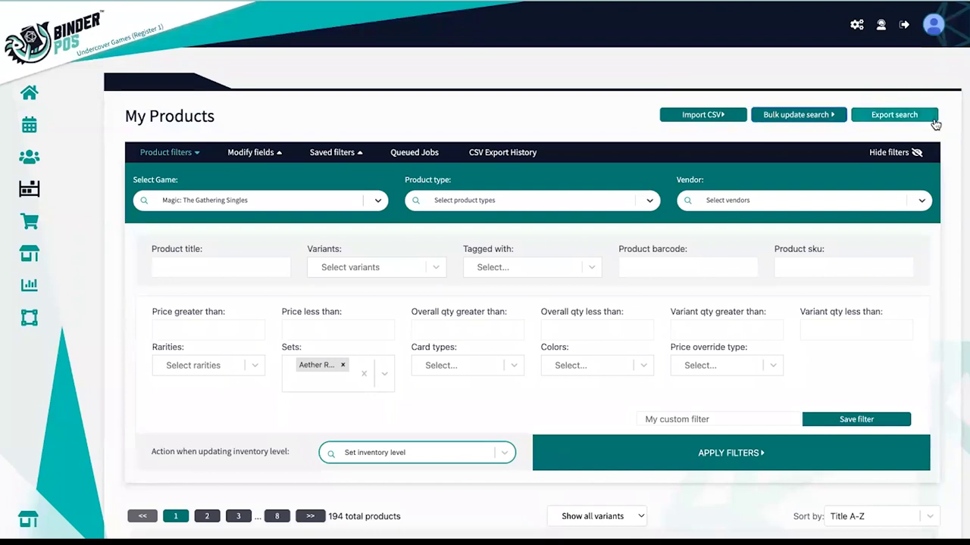
pyautogui.click(703, 115)
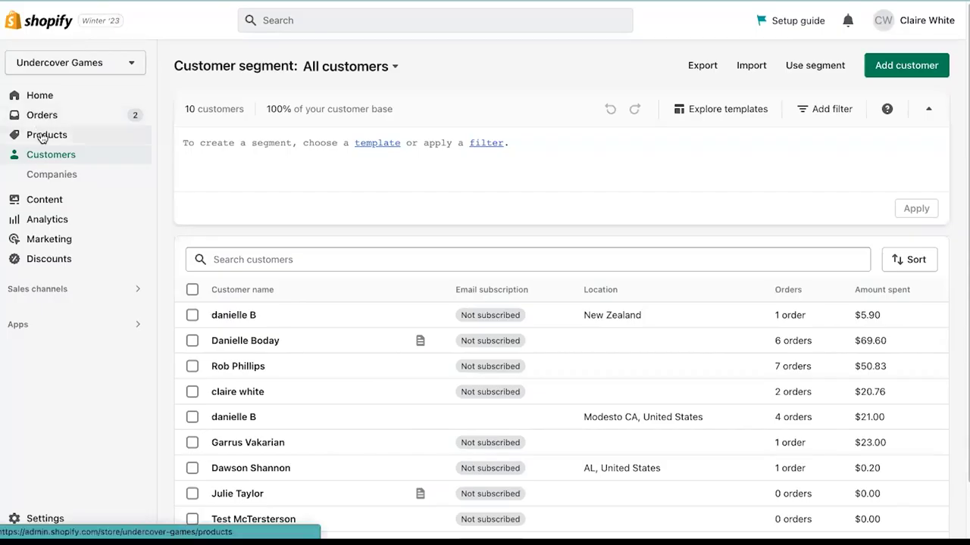
# Step: Open Products from the Shopify admin sidebar
pyautogui.click(43, 135)
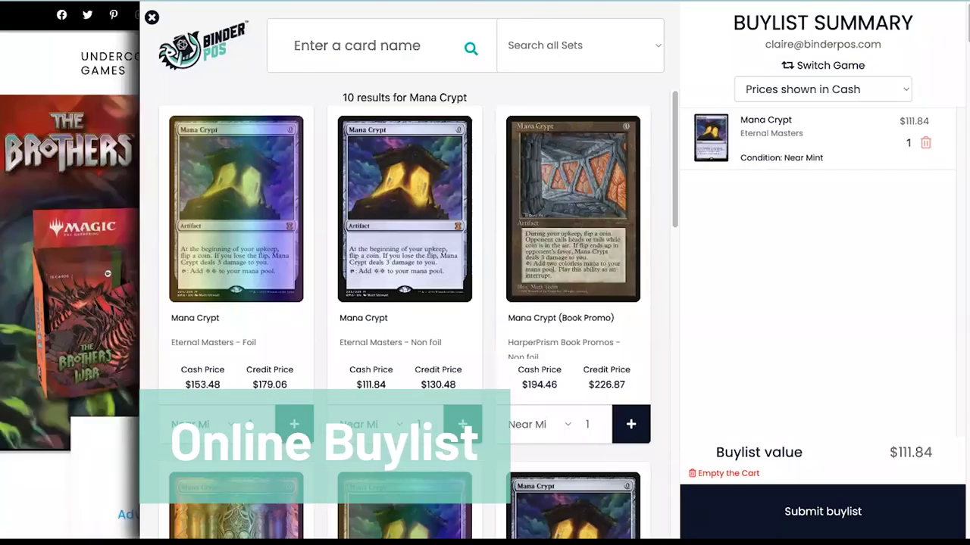
# Step: Search 'Sol Ring', add a Near Mint foil copy to the buylist, and show prices in Store Credit
pyautogui.write('Sol ')
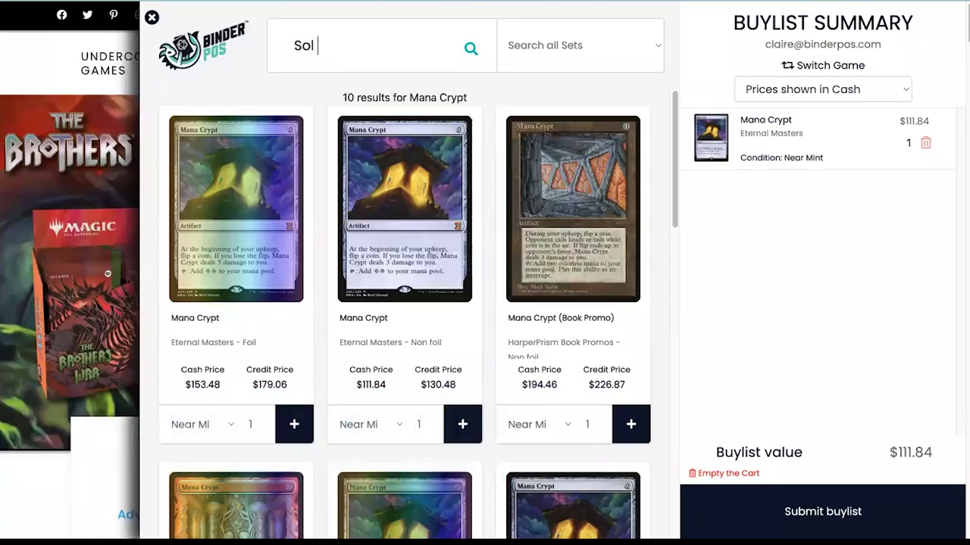
pyautogui.write('Ring')
pyautogui.press('Return')
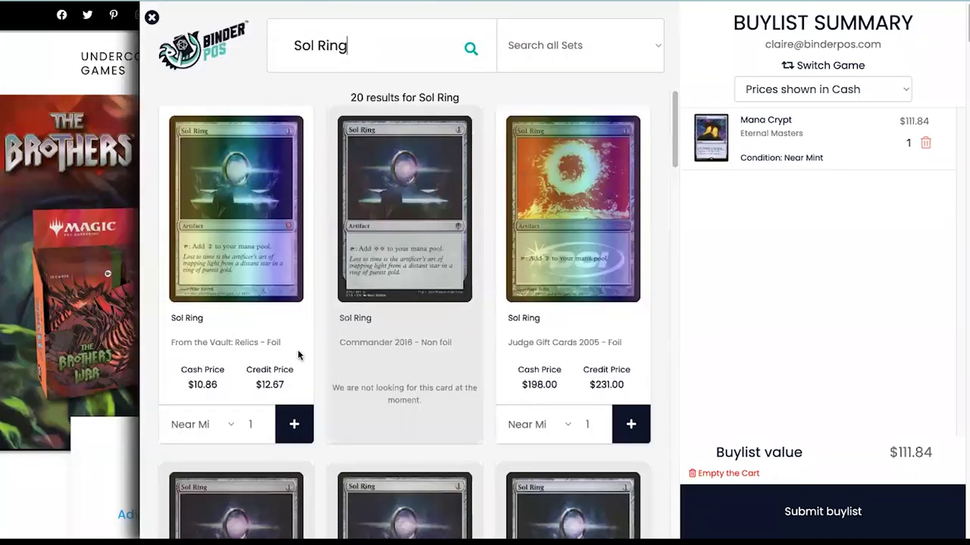
pyautogui.click(231, 429)
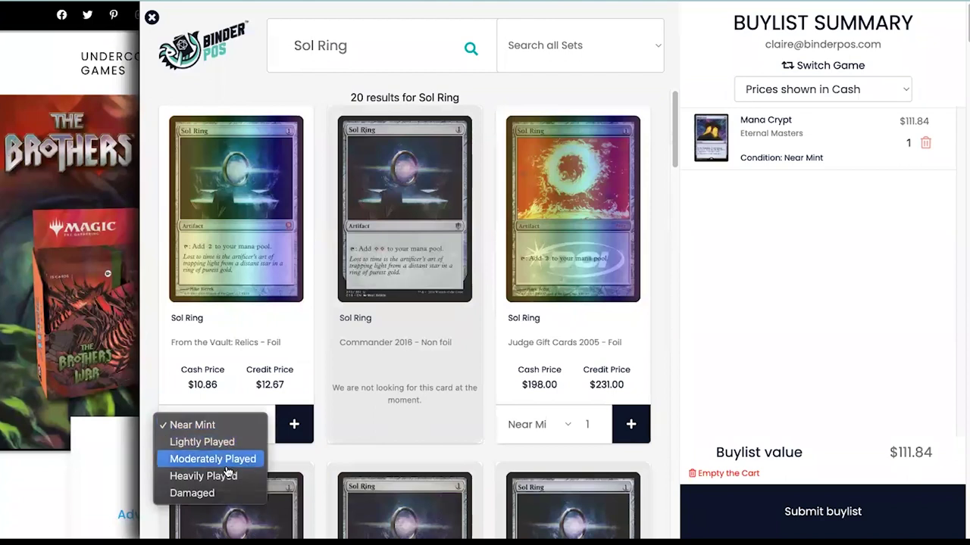
pyautogui.click(290, 429)
pyautogui.click(290, 428)
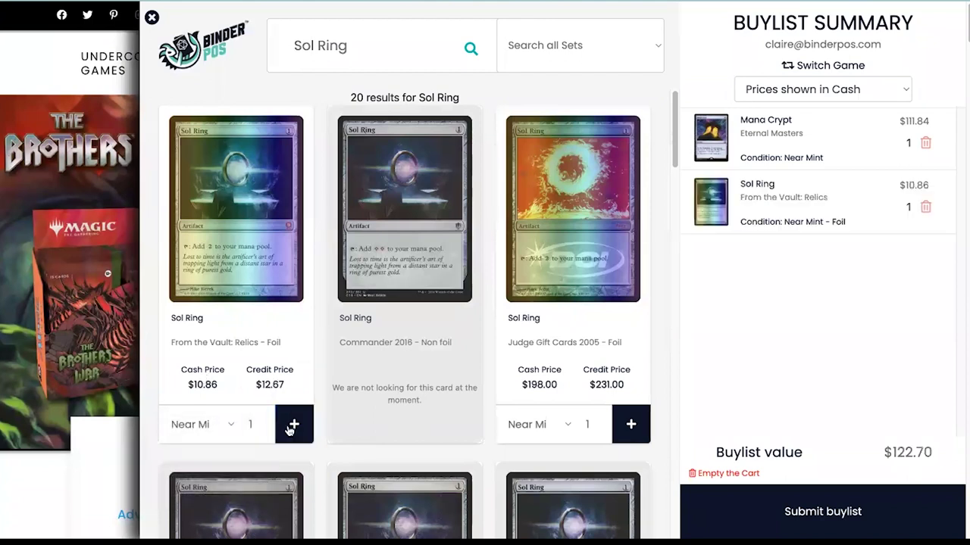
pyautogui.click(875, 89)
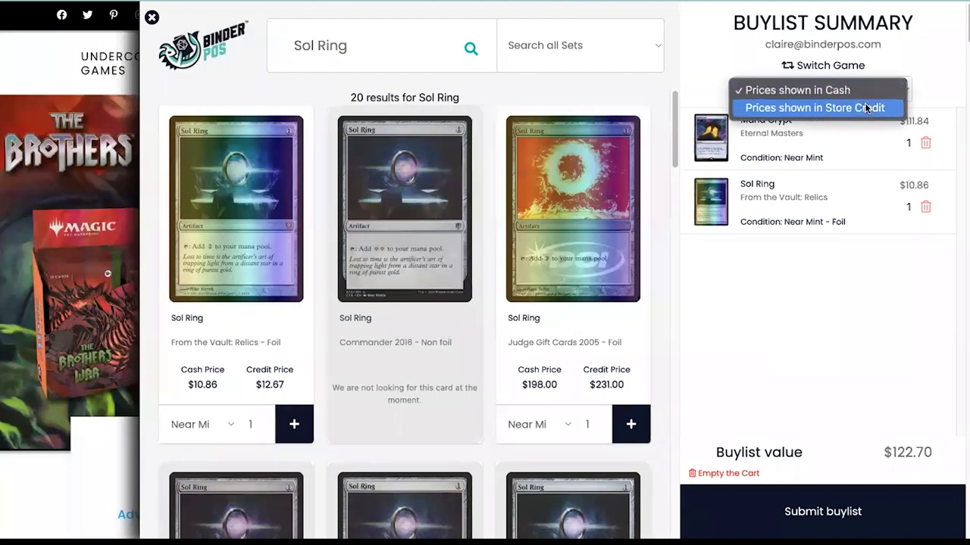
pyautogui.click(865, 109)
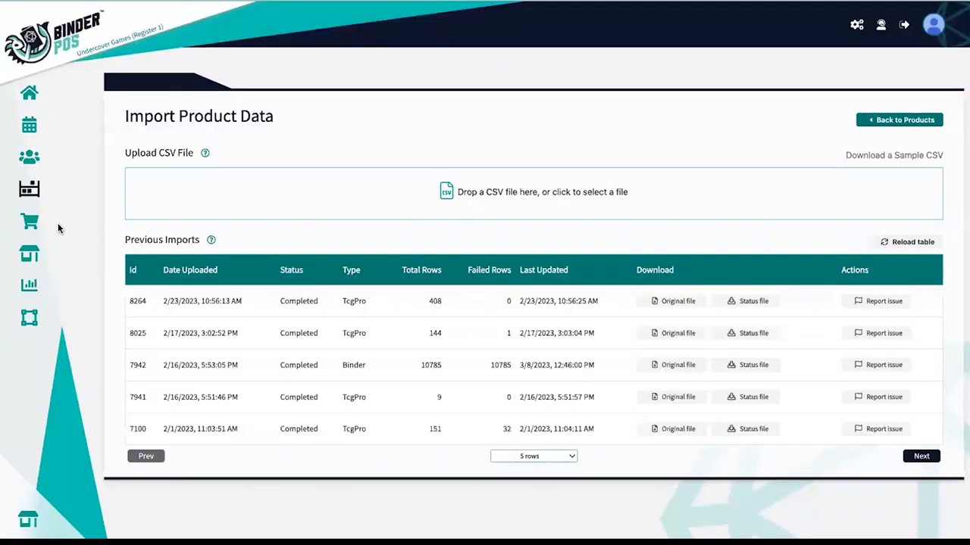
# Step: Review the first pending buylist's Mana Crypt and Sol Ring prices, then close Approve without approving
pyautogui.click(29, 221)
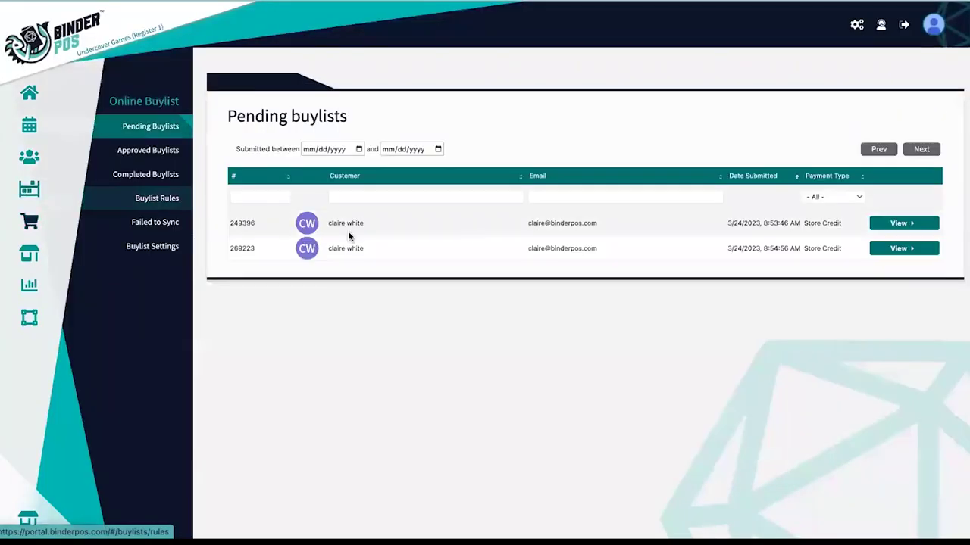
pyautogui.click(925, 223)
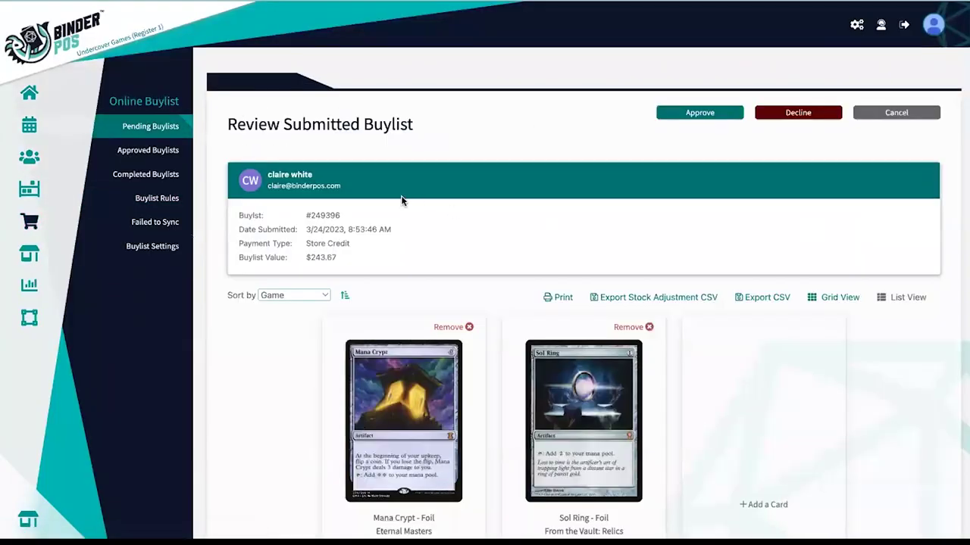
pyautogui.scroll(-3, 384, 322)
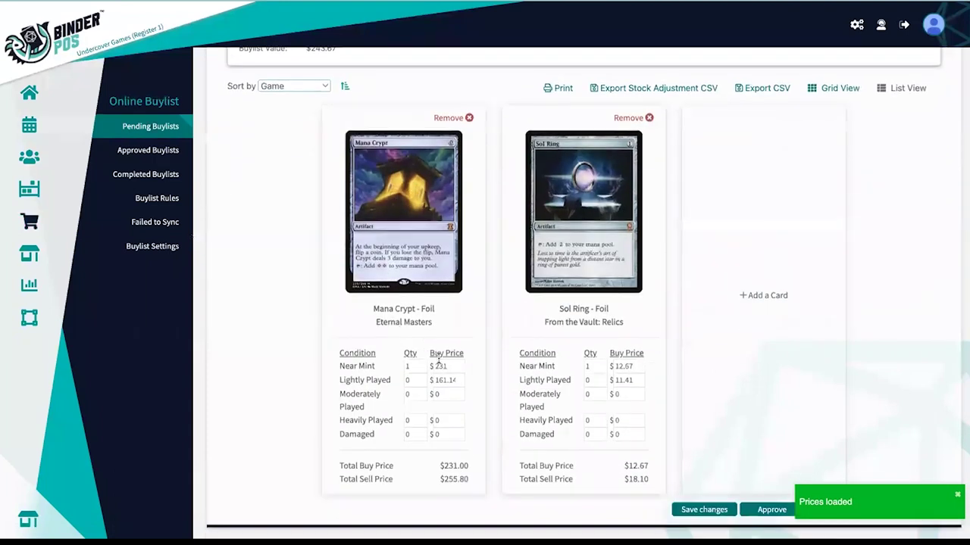
pyautogui.click(442, 366)
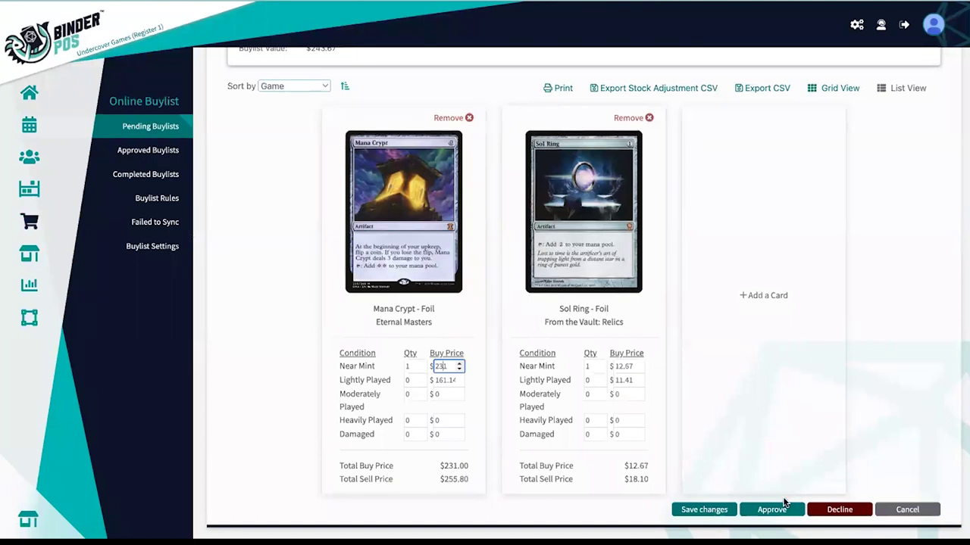
pyautogui.click(780, 507)
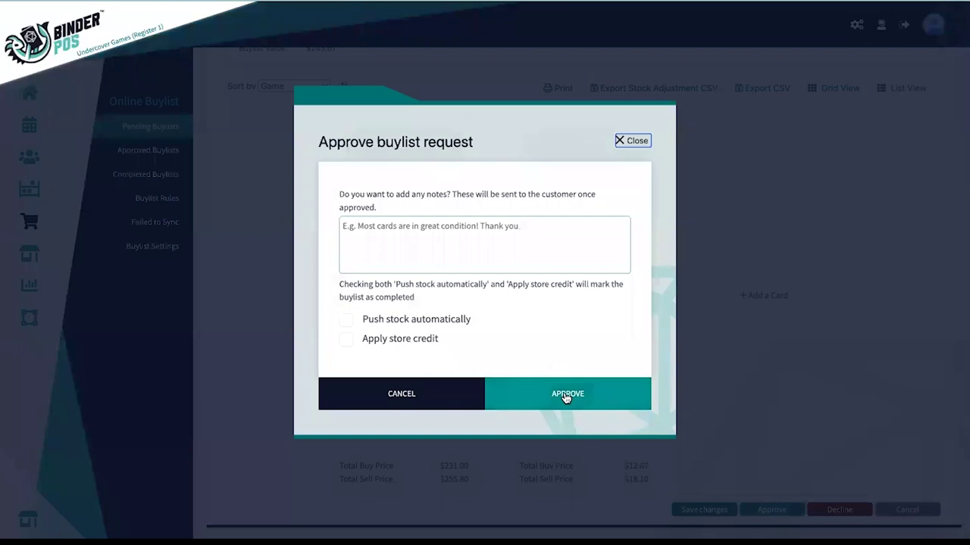
pyautogui.click(636, 141)
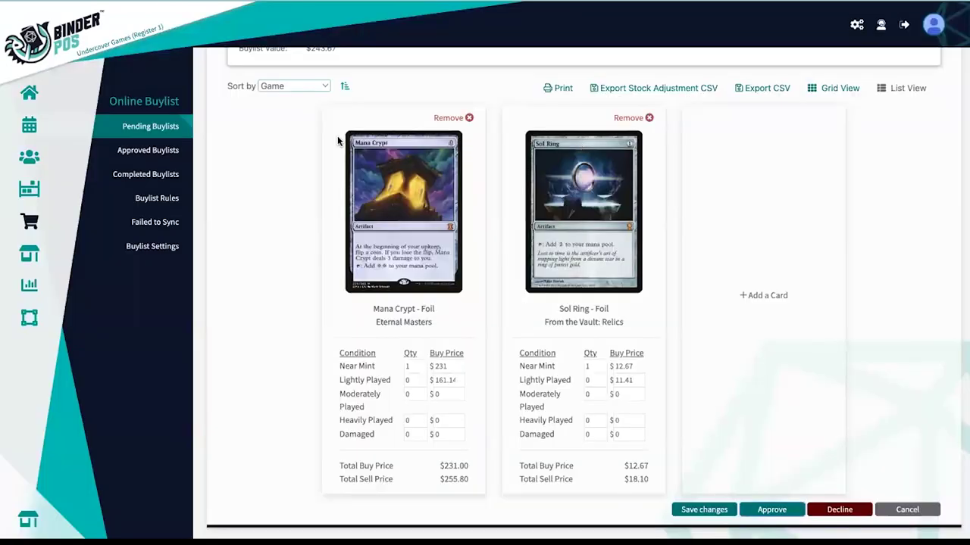
# Step: Start a buylist rule, hit the missing-name warning on save, and begin a fresh rule
pyautogui.click(159, 198)
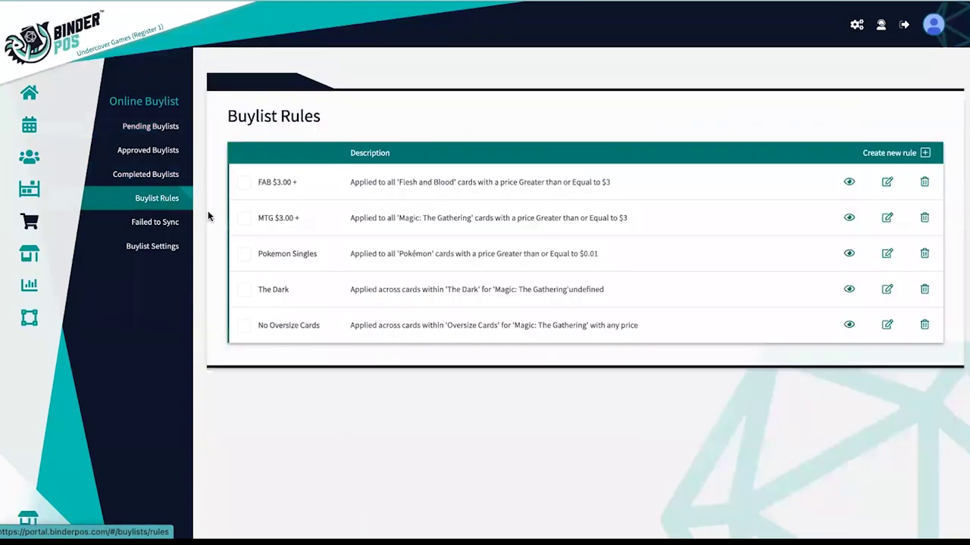
pyautogui.click(902, 156)
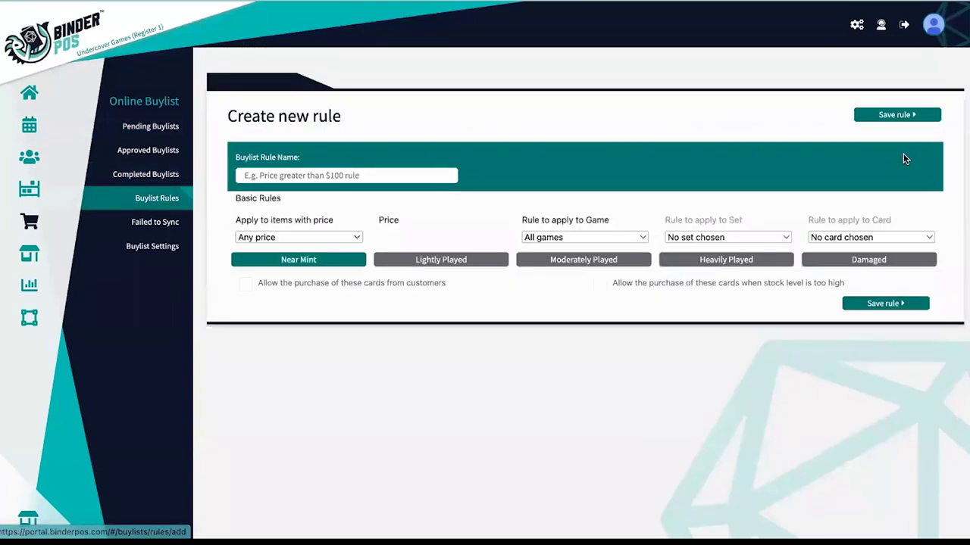
pyautogui.click(867, 116)
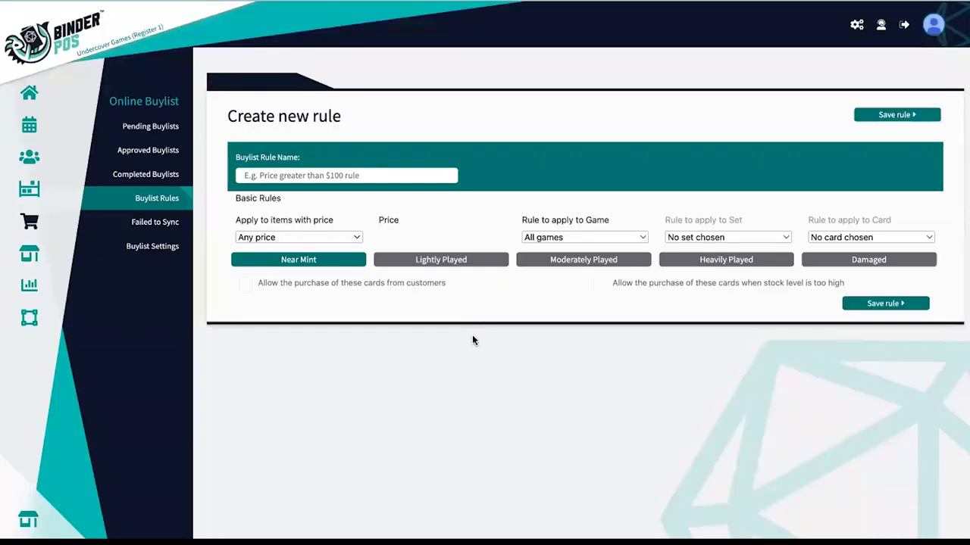
pyautogui.click(474, 337)
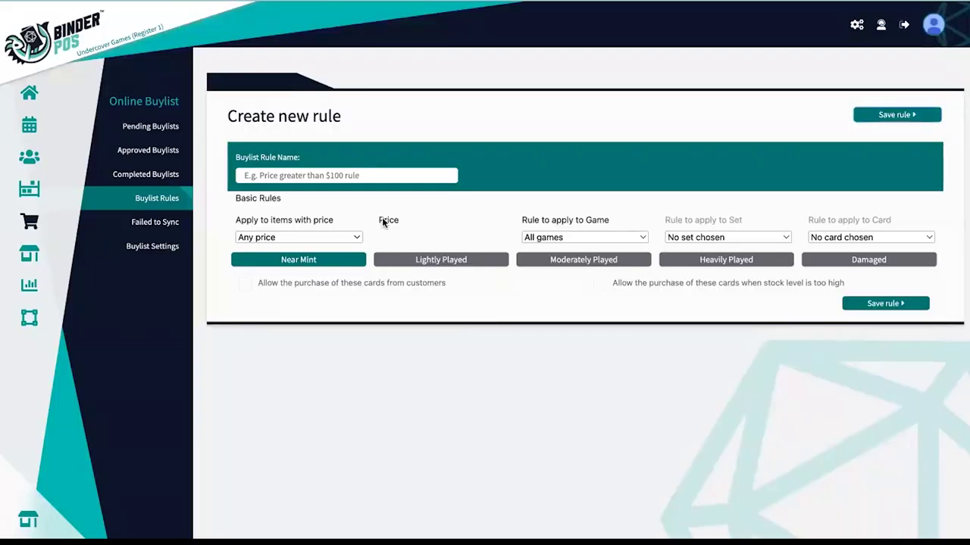
pyautogui.click(154, 205)
pyautogui.click(911, 154)
# Step: Set the rule to price greater than or equal to 3.00 for Magic: The Gathering Singles
pyautogui.click(294, 236)
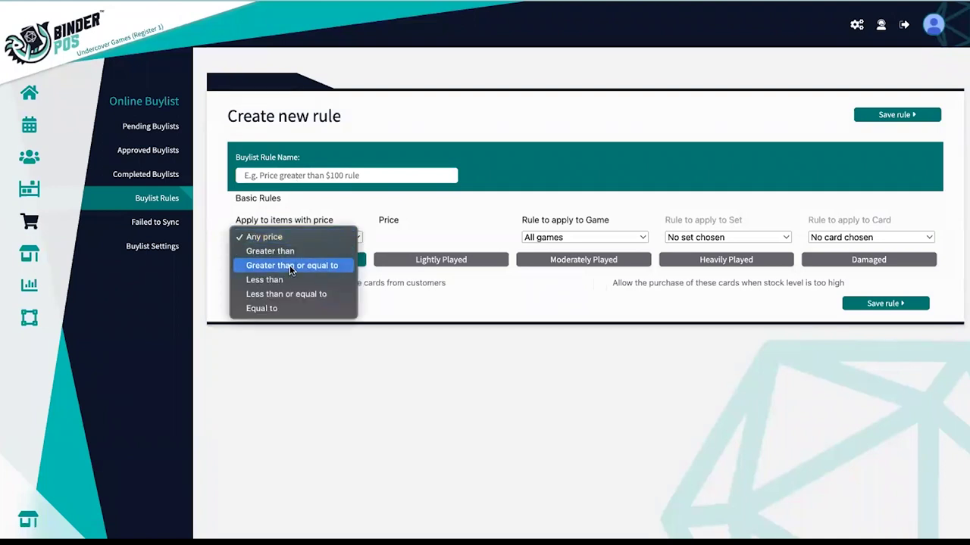
pyautogui.click(290, 268)
pyautogui.click(394, 239)
pyautogui.write('3')
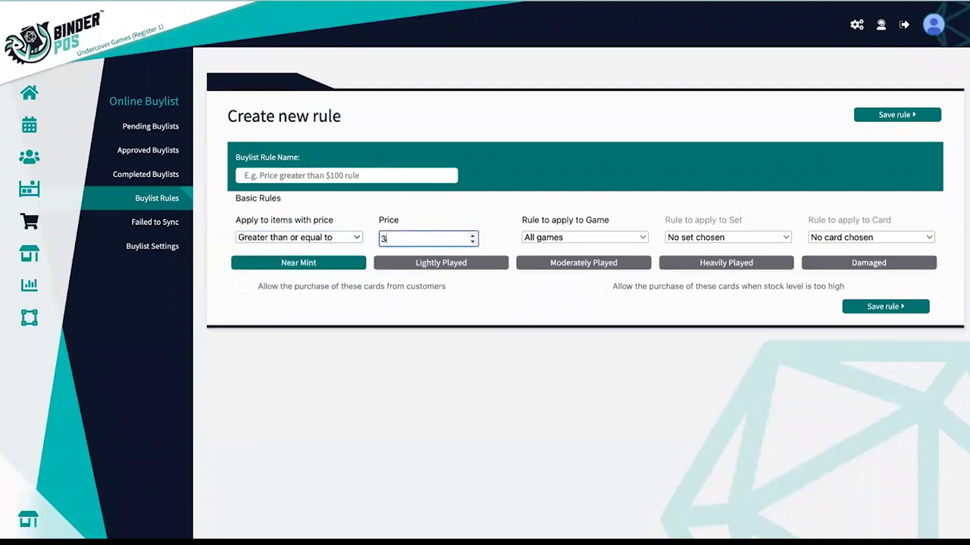
pyautogui.write('.00')
pyautogui.click(537, 235)
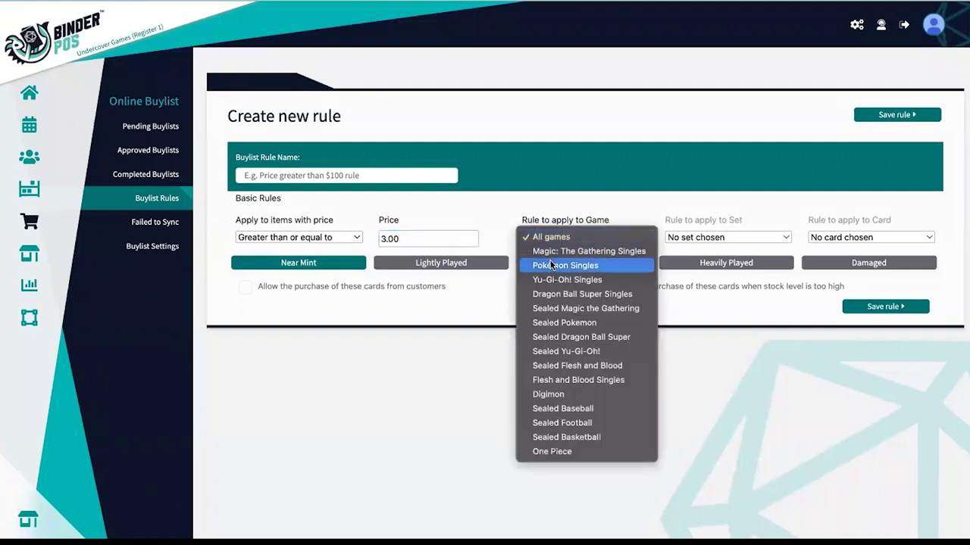
pyautogui.click(550, 256)
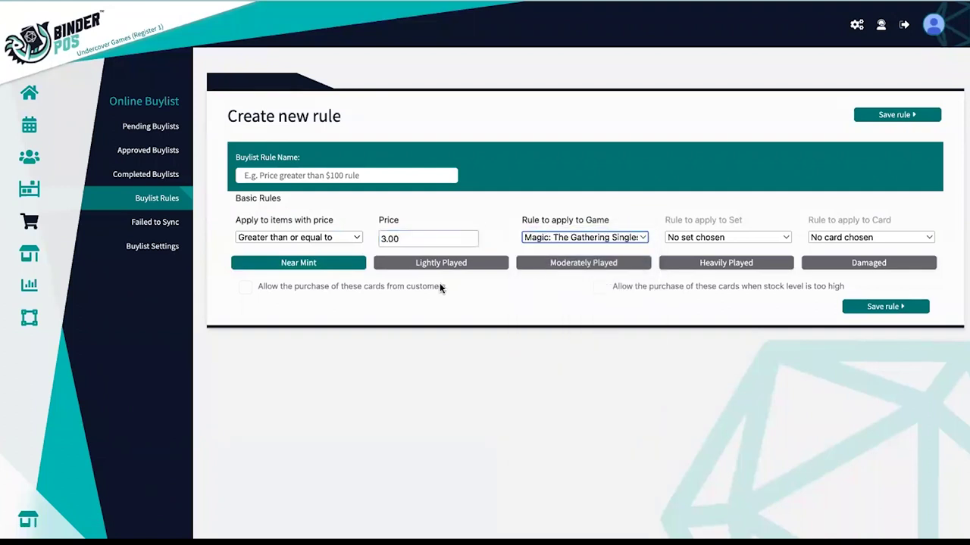
# Step: Let the Near Mint rule buy Rare and Mythic cards from customers, with stock level 4 and overstock allowed
pyautogui.click(245, 288)
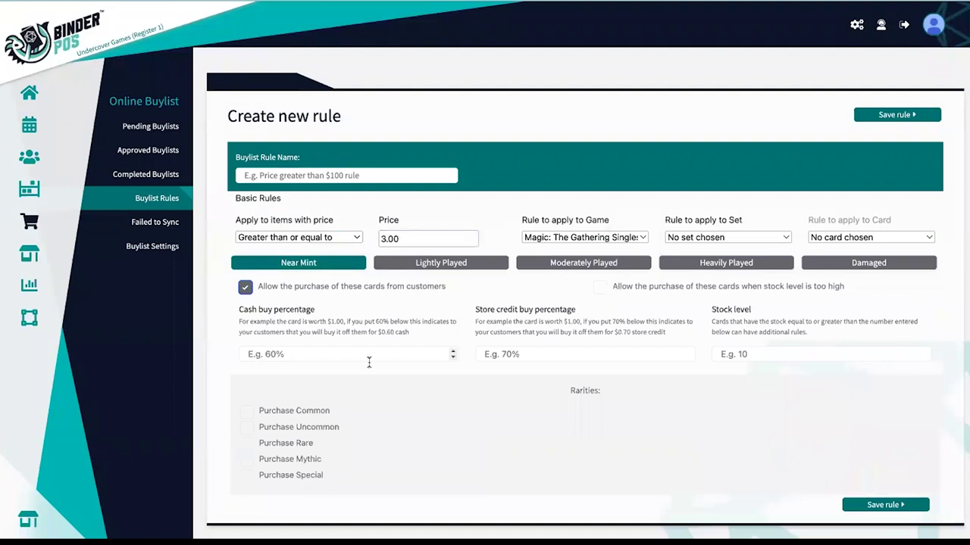
pyautogui.click(247, 459)
pyautogui.click(247, 443)
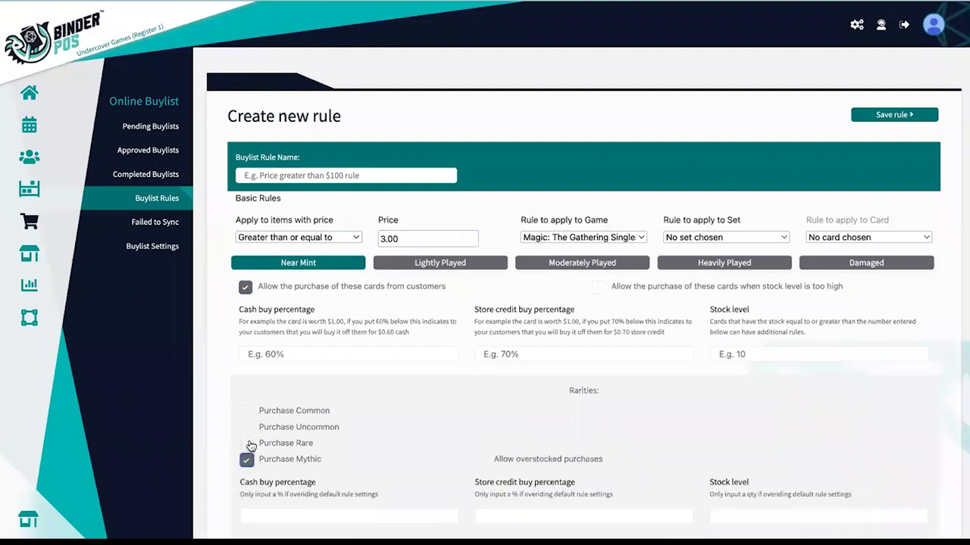
pyautogui.scroll(-1, 505, 381)
pyautogui.scroll(-1, 504, 381)
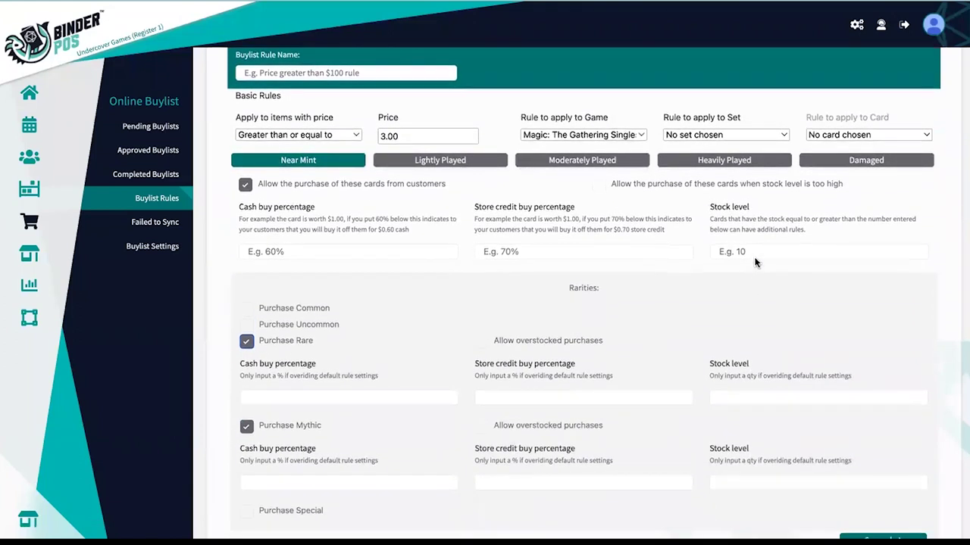
pyautogui.click(755, 251)
pyautogui.write('4')
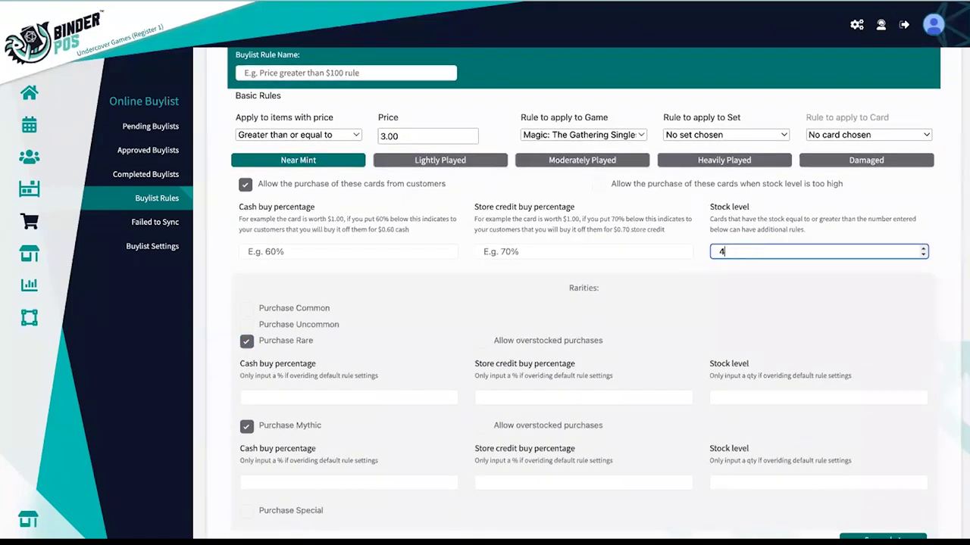
pyautogui.click(600, 186)
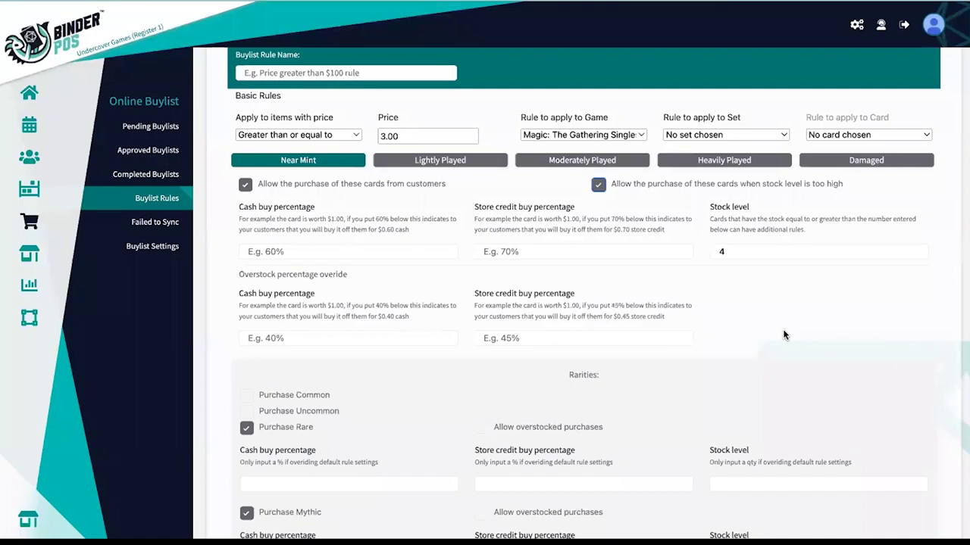
# Step: Allow customer purchases of Lightly Played cards, then go back to the Near Mint settings
pyautogui.click(427, 161)
pyautogui.click(246, 290)
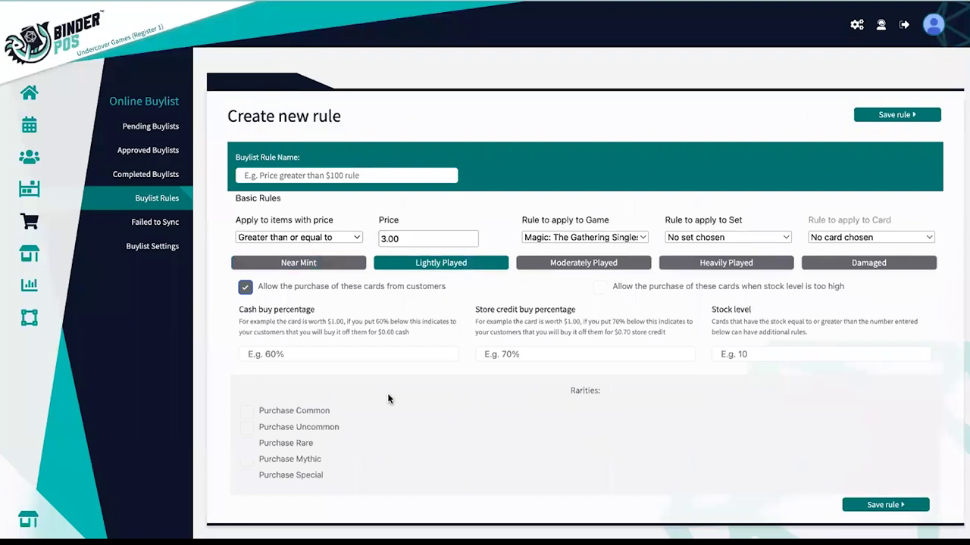
pyautogui.click(293, 265)
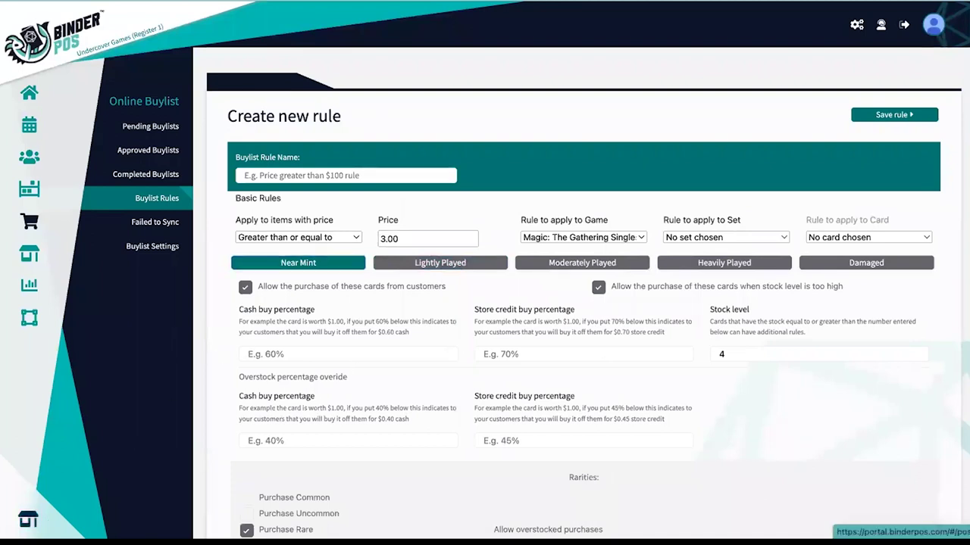
# Step: Review the Tax settings and the Catalog Update opt-outs for Magic: The Gathering Singles
pyautogui.click(28, 520)
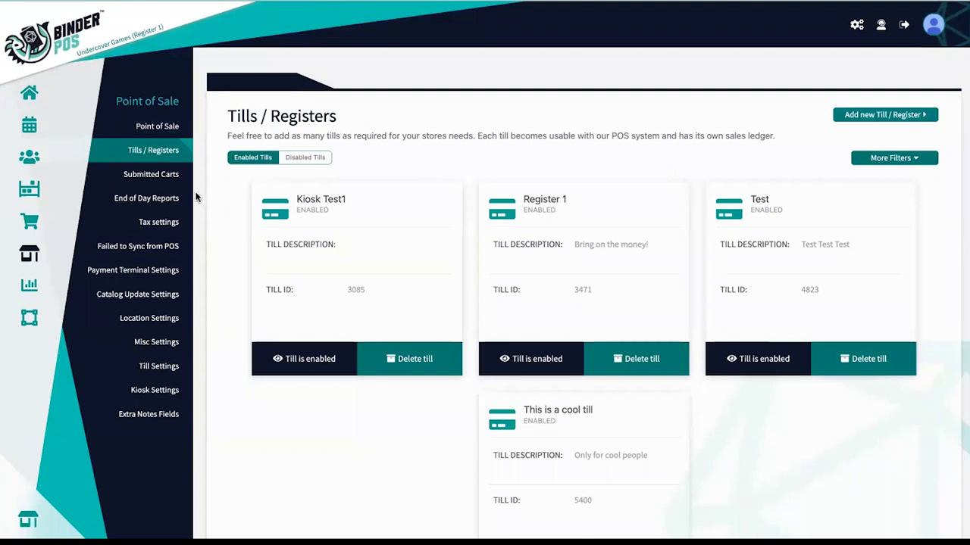
pyautogui.click(162, 225)
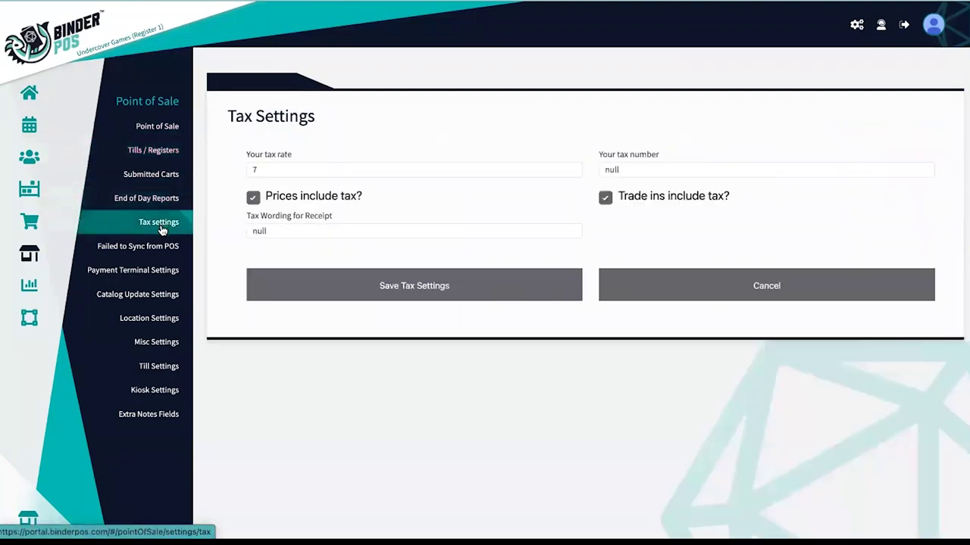
pyautogui.click(150, 306)
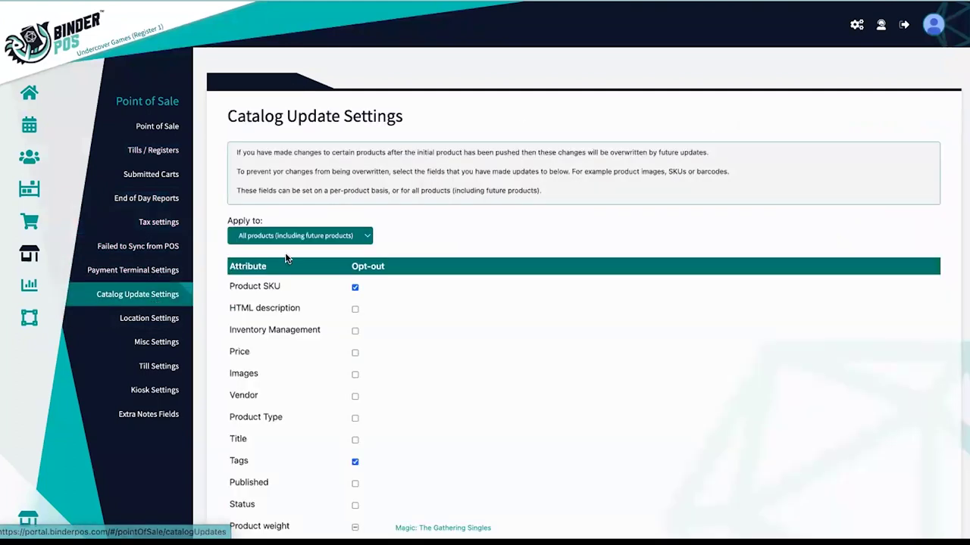
pyautogui.click(336, 241)
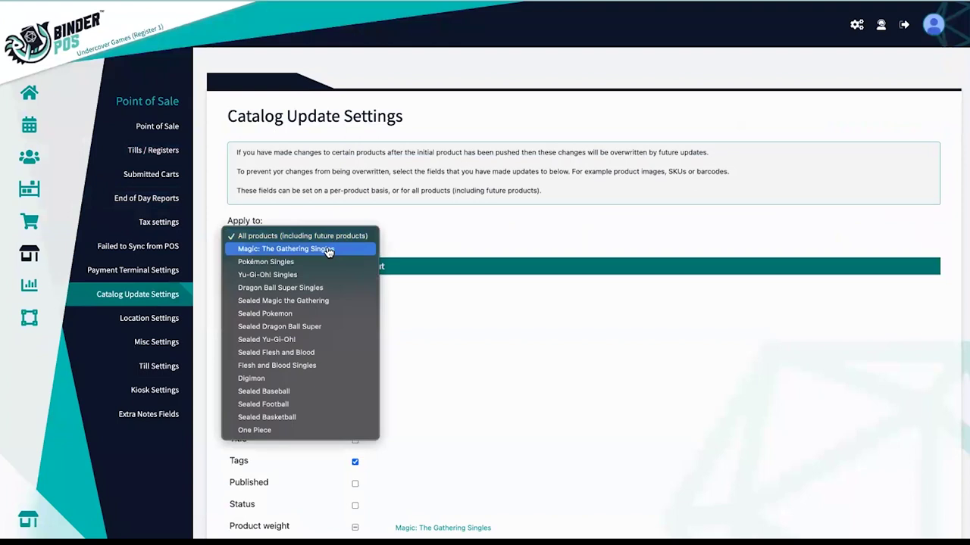
pyautogui.click(329, 249)
pyautogui.scroll(-1, 422, 330)
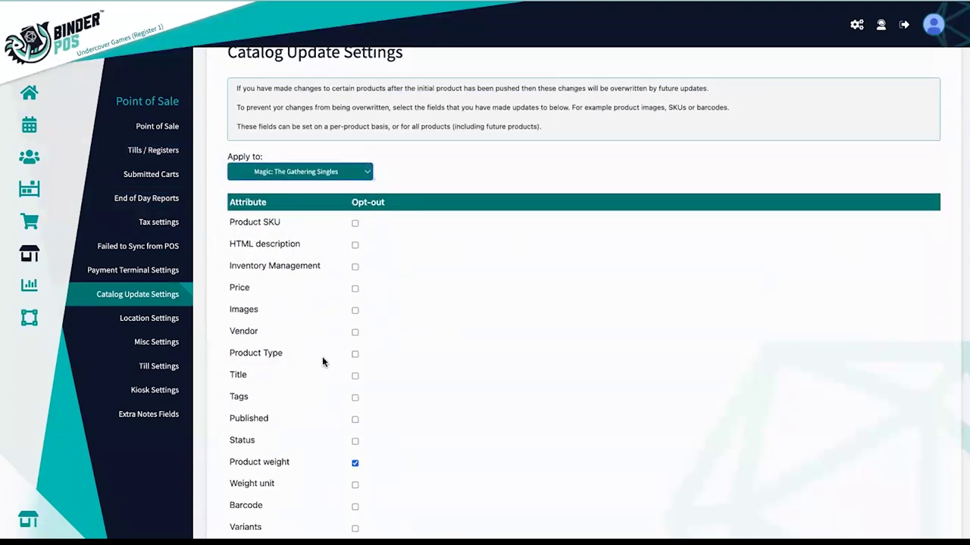
# Step: Look through the Misc, Kiosk and Till Settings pages of the POS settings
pyautogui.click(147, 343)
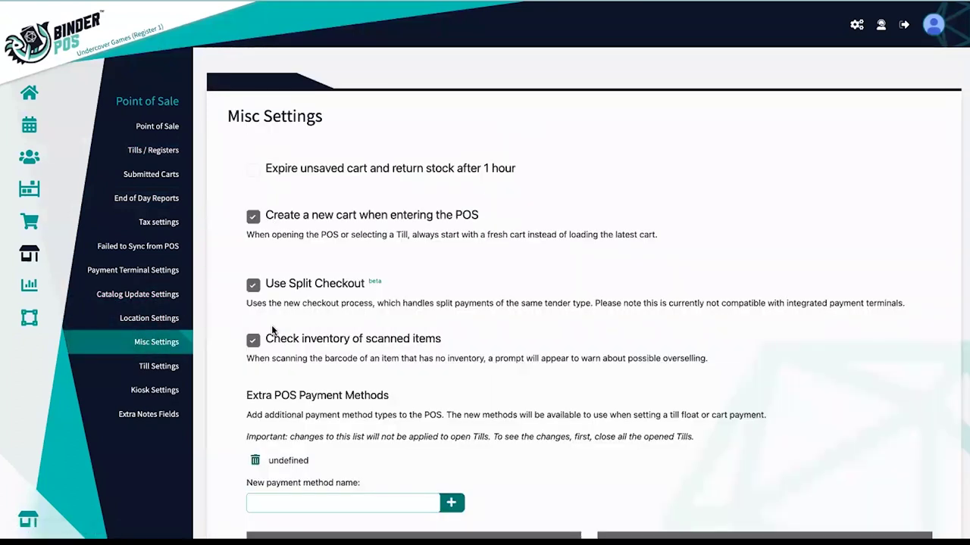
pyautogui.click(163, 391)
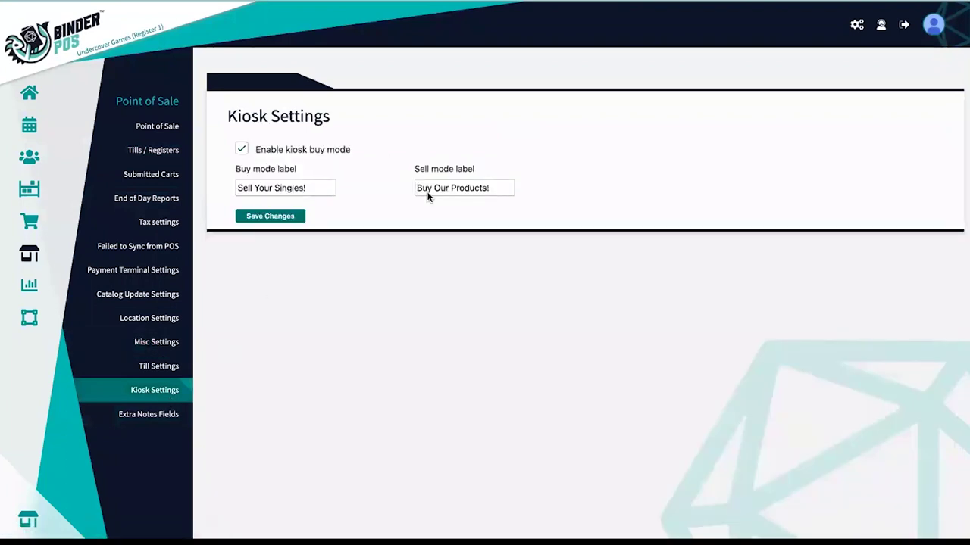
pyautogui.click(162, 369)
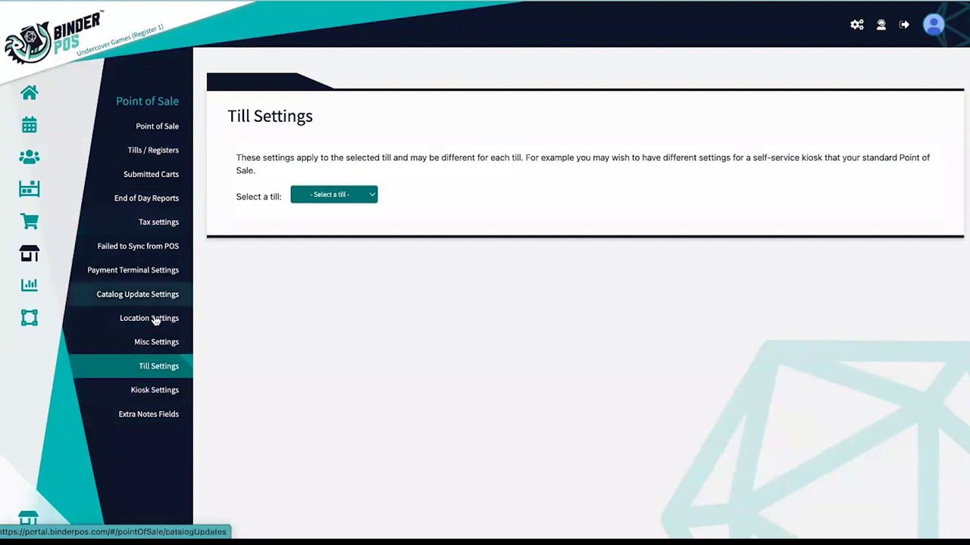
pyautogui.click(155, 345)
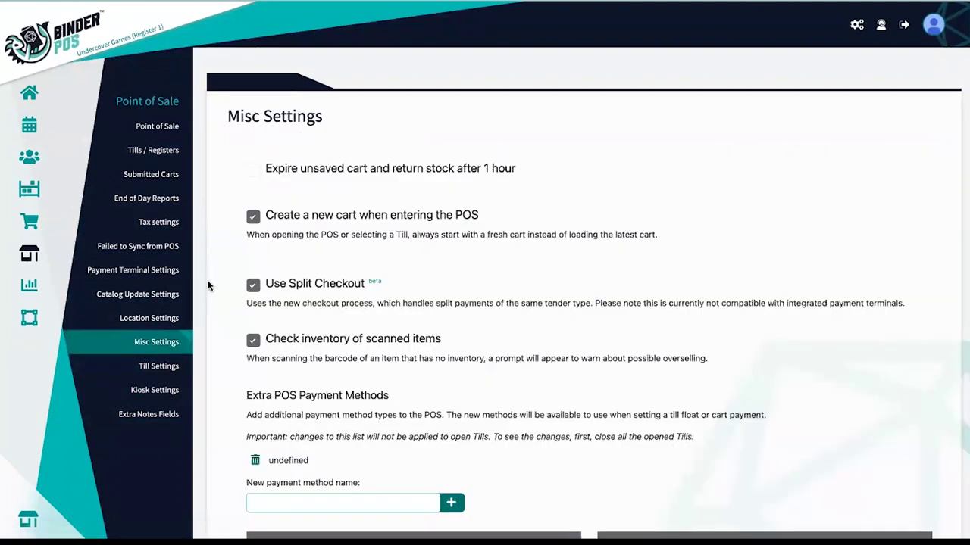
pyautogui.scroll(-1, 218, 452)
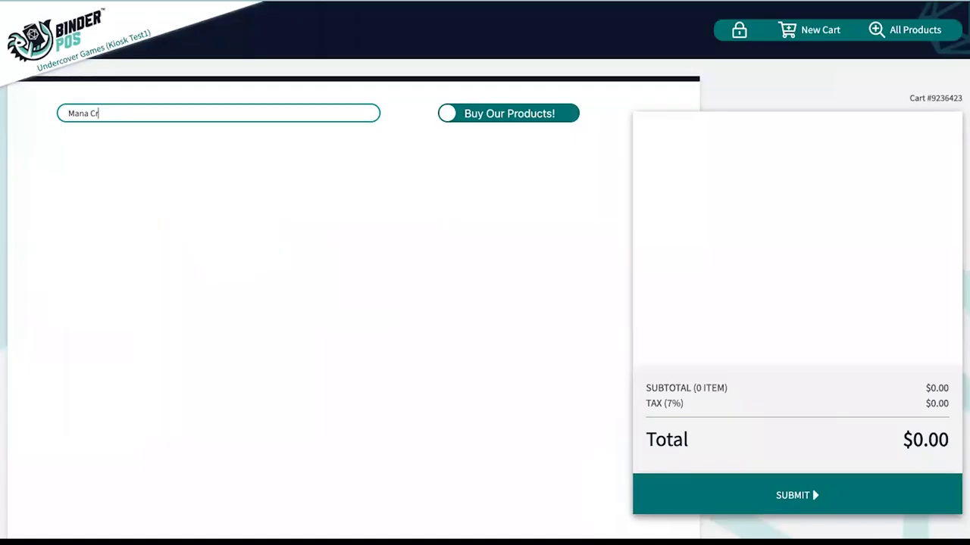
# Step: Search the kiosk for Mana Crypt and check the Eternal Masters printing's available conditions
pyautogui.write('ypt')
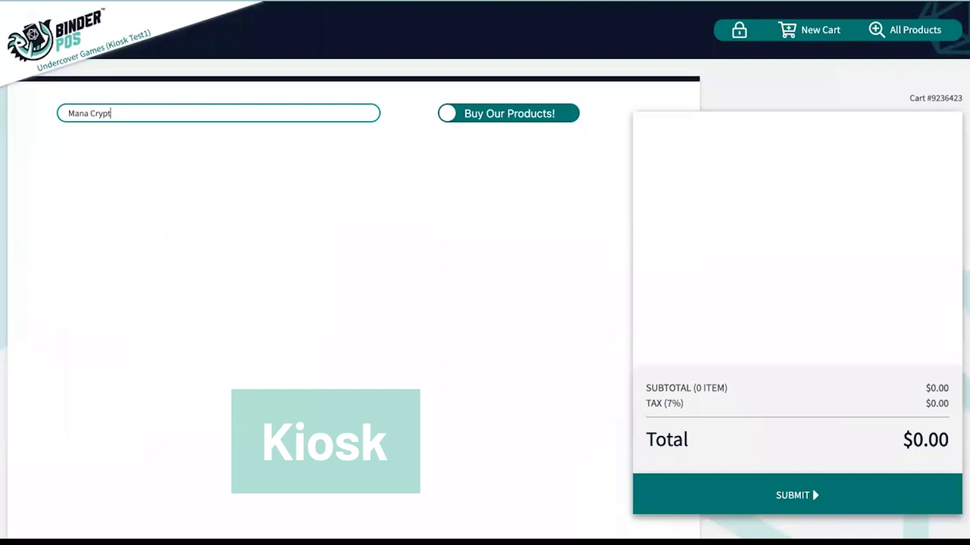
pyautogui.press('Return')
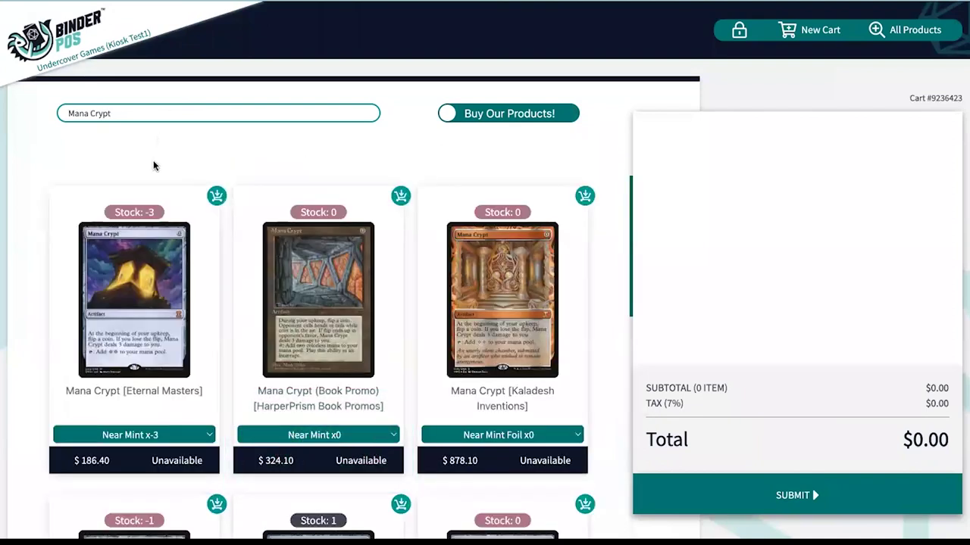
pyautogui.click(174, 433)
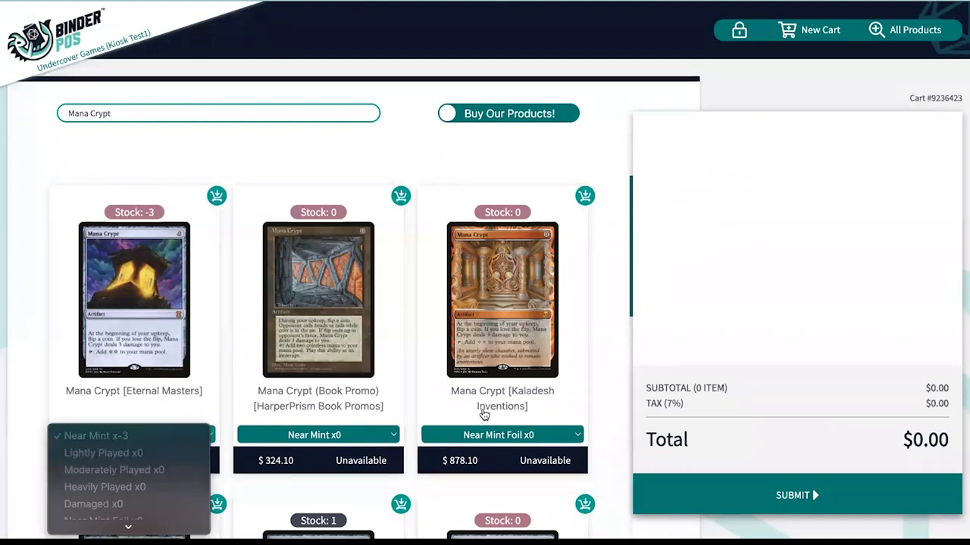
pyautogui.click(443, 409)
pyautogui.scroll(-4, 444, 409)
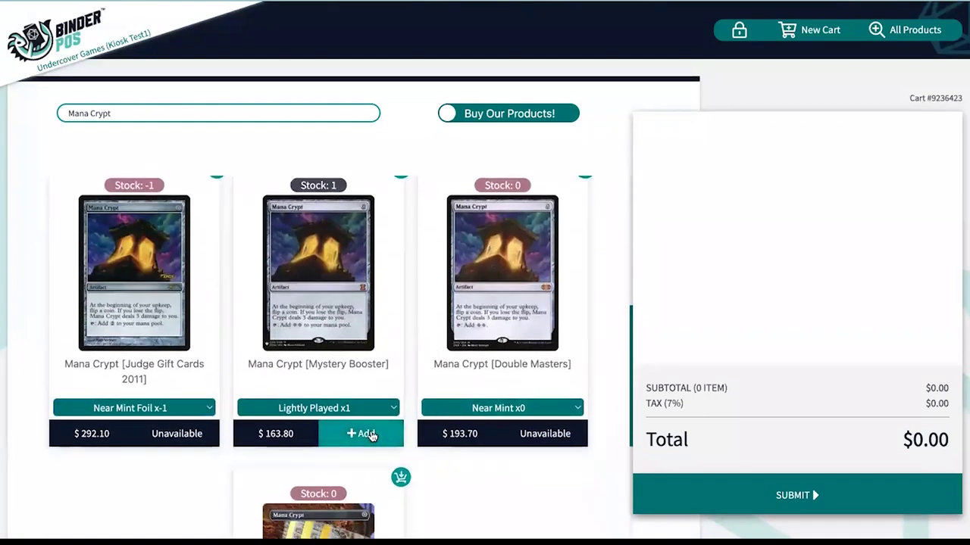
# Step: Add then remove Mana Crypt [Mystery Booster], and add Mana Crypt (Book Promo) in Sell Your Singles mode
pyautogui.click(370, 434)
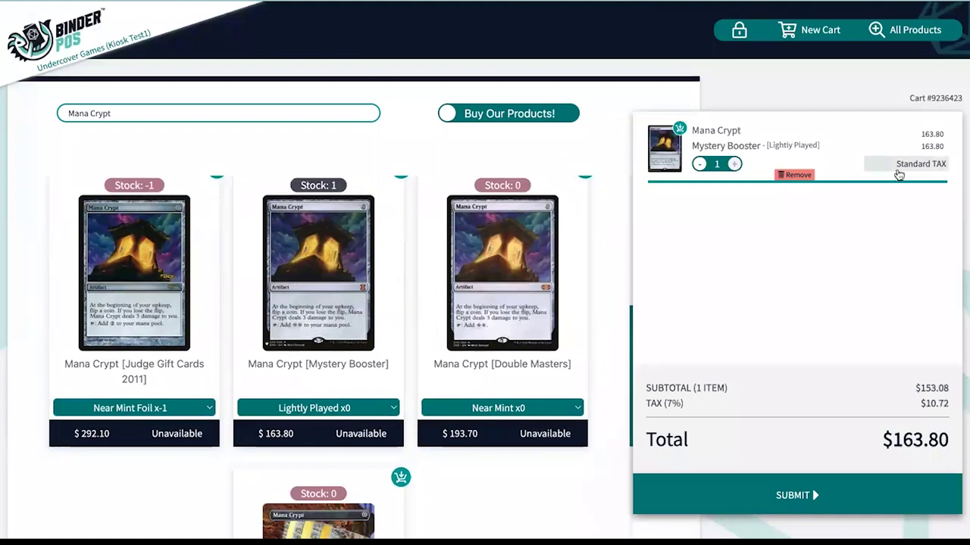
pyautogui.click(799, 174)
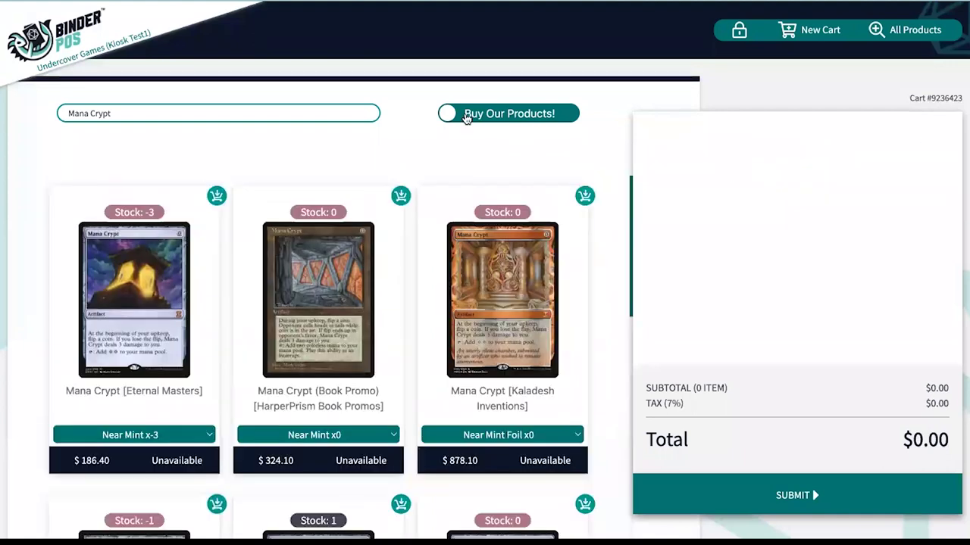
pyautogui.click(466, 115)
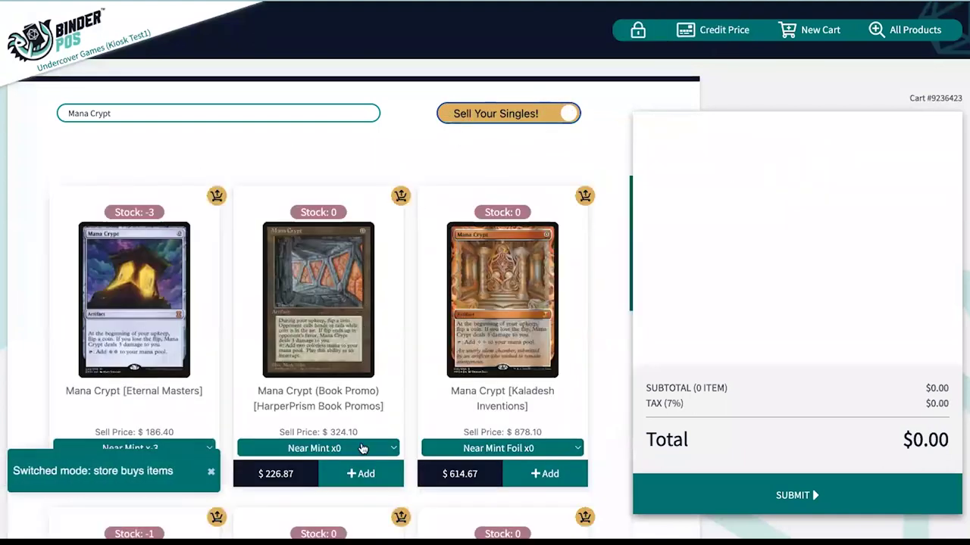
pyautogui.click(364, 474)
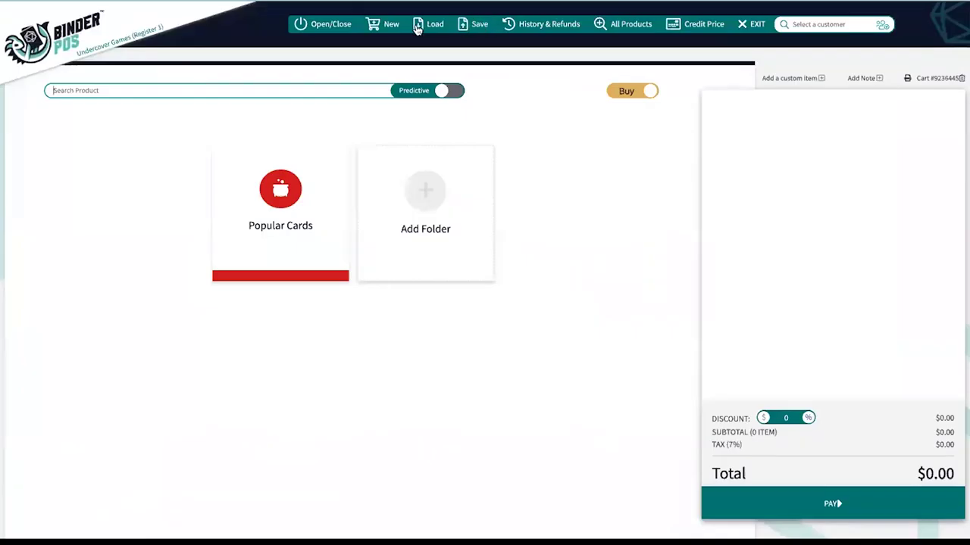
# Step: Load kiosk cart 9236423 into the register, search Sol Ring, and check the foil's conditions
pyautogui.click(435, 24)
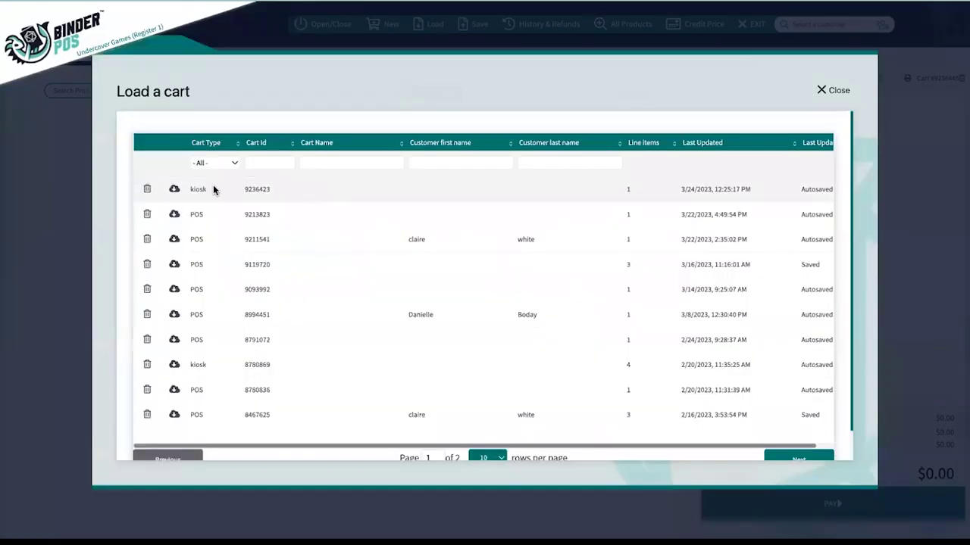
pyautogui.click(175, 190)
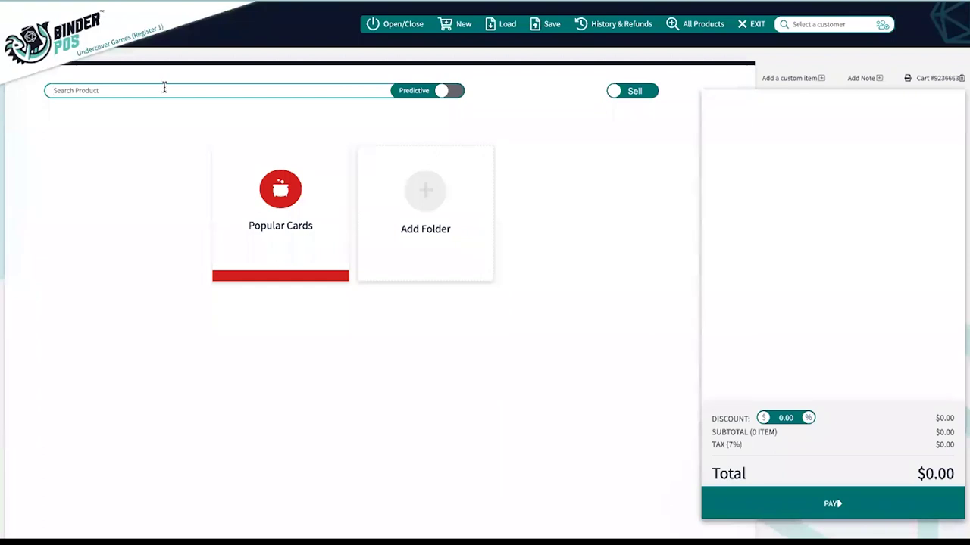
pyautogui.click(164, 88)
pyautogui.write('S')
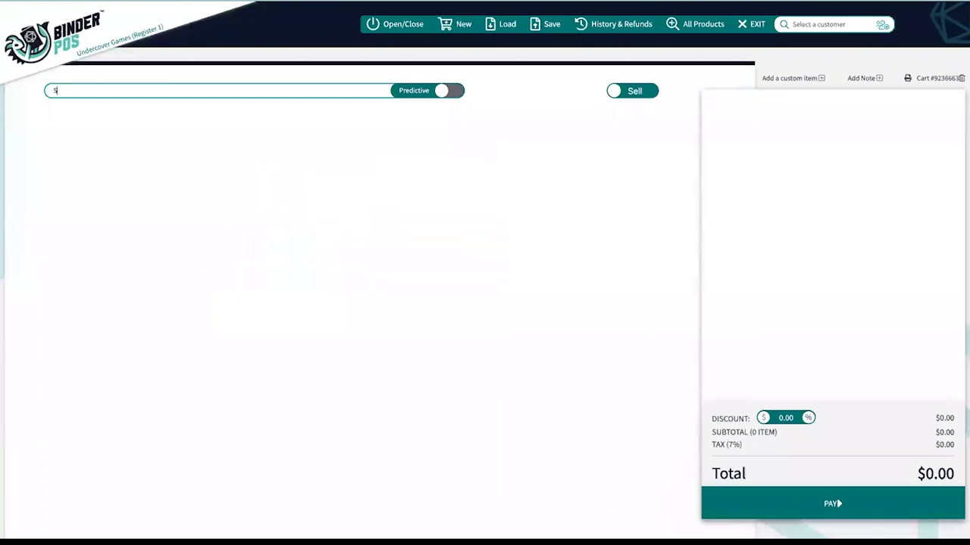
pyautogui.write('ol Ring')
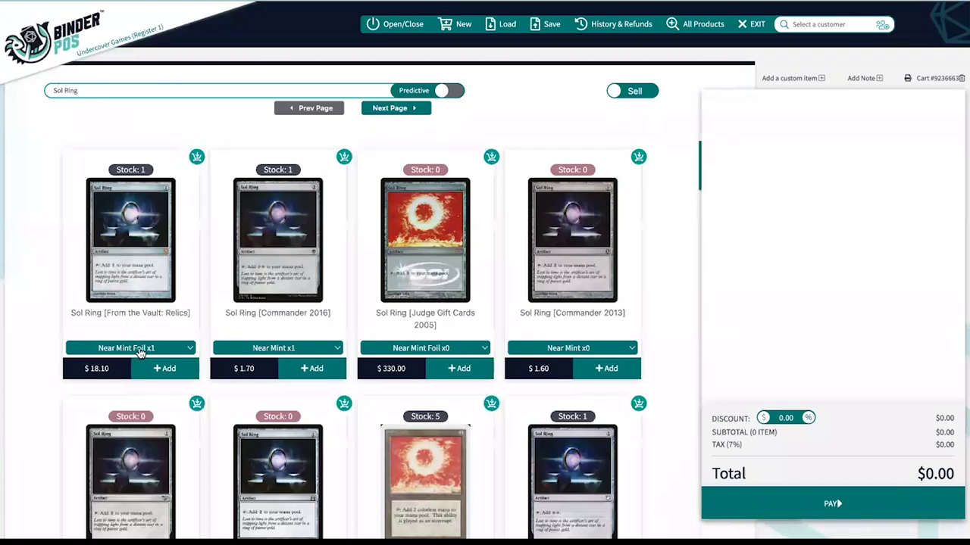
pyautogui.click(141, 350)
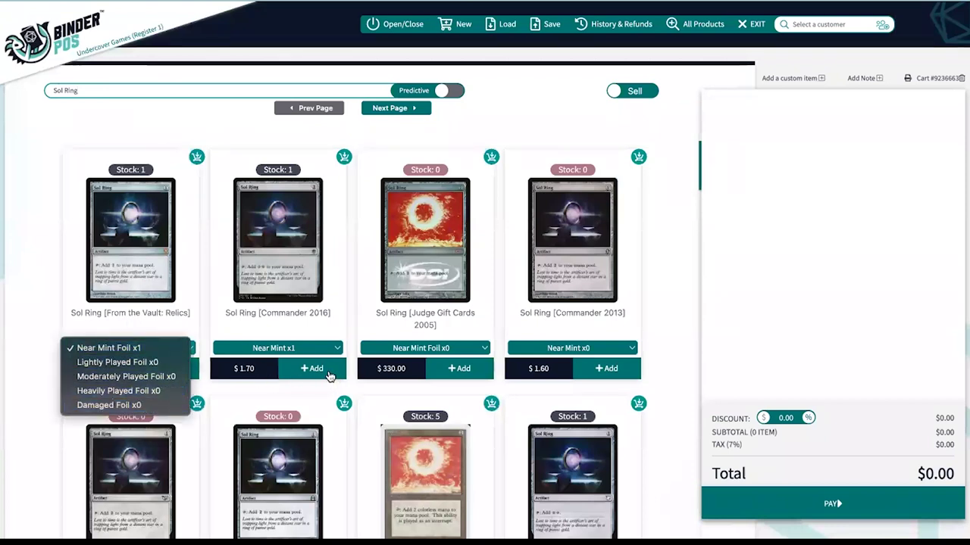
pyautogui.click(329, 377)
# Step: Add the Commander 2016 Sol Ring and attach an existing customer, leaving the new-customer form unsaved
pyautogui.click(328, 377)
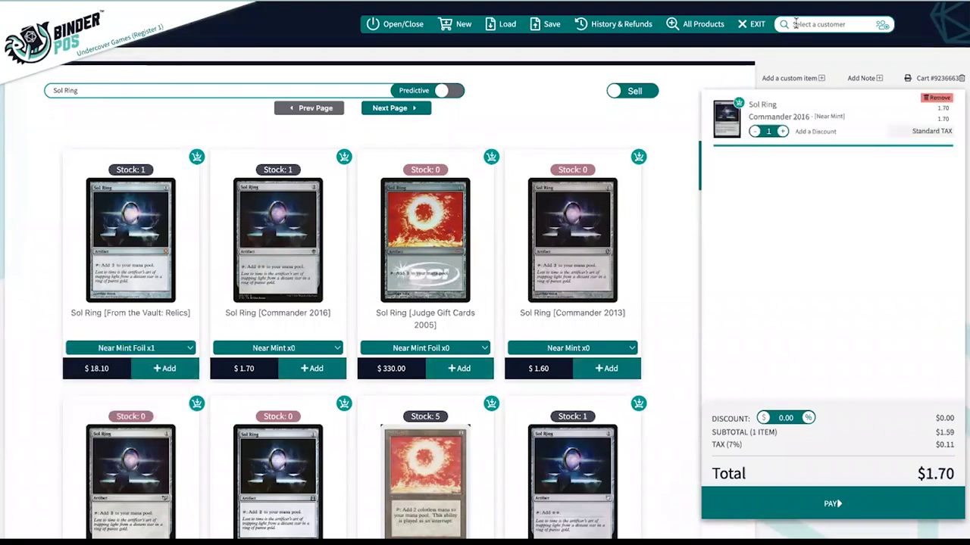
pyautogui.click(795, 23)
pyautogui.write('clai')
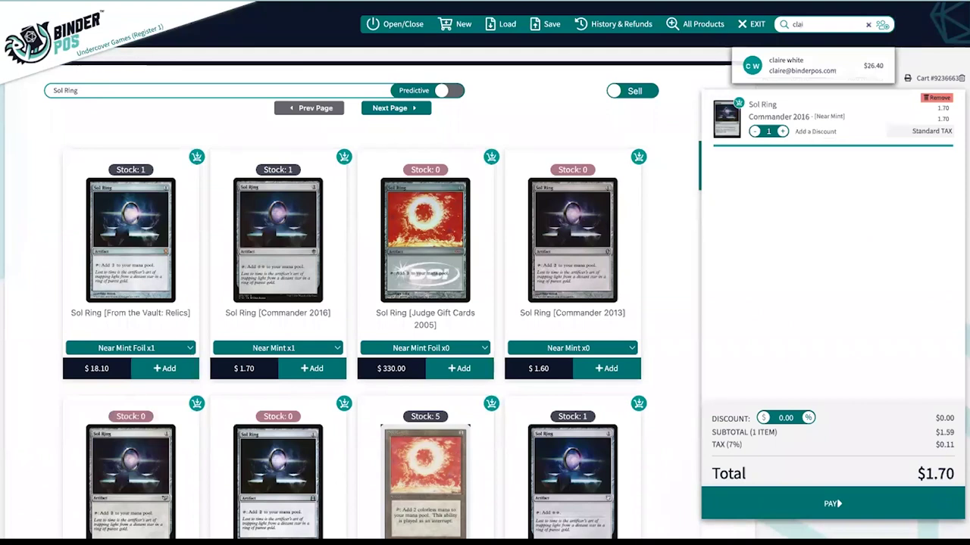
pyautogui.click(814, 62)
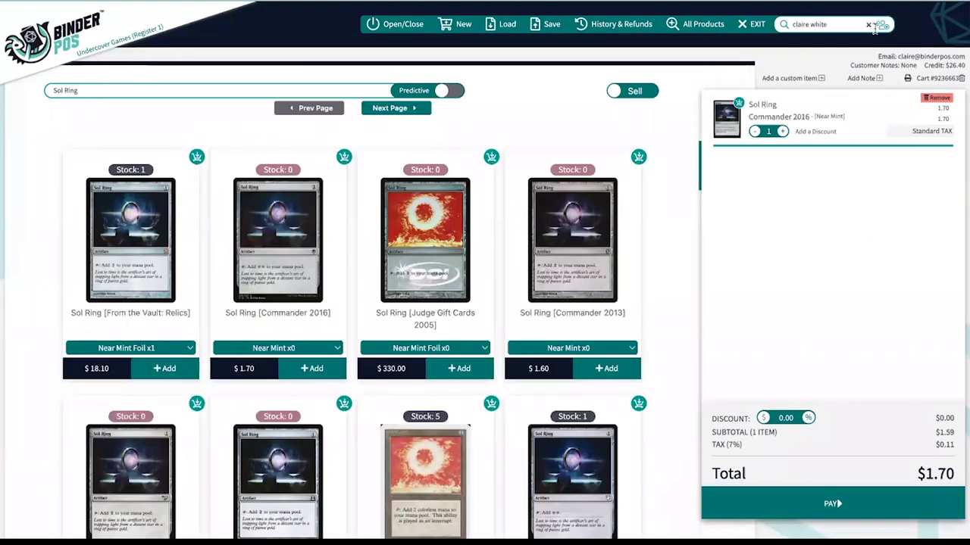
pyautogui.click(881, 27)
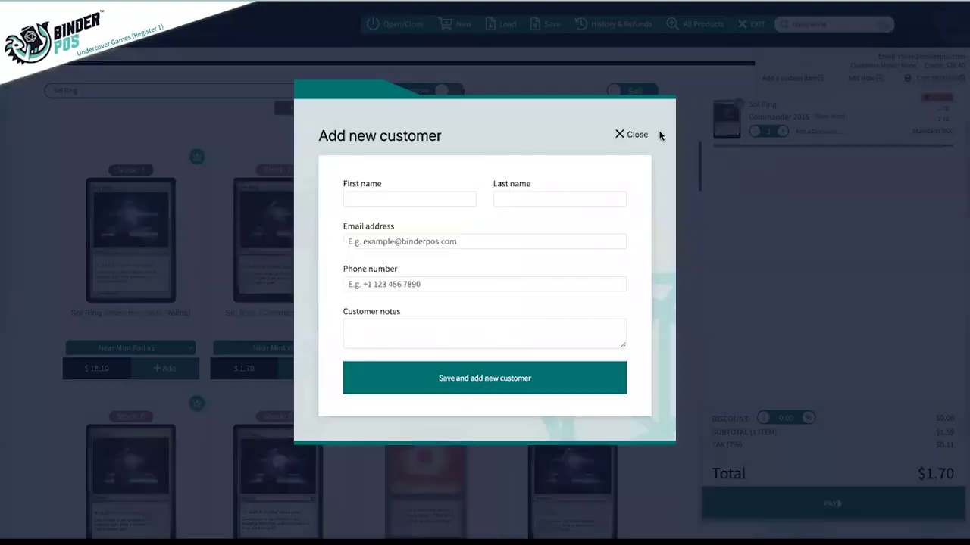
pyautogui.click(637, 135)
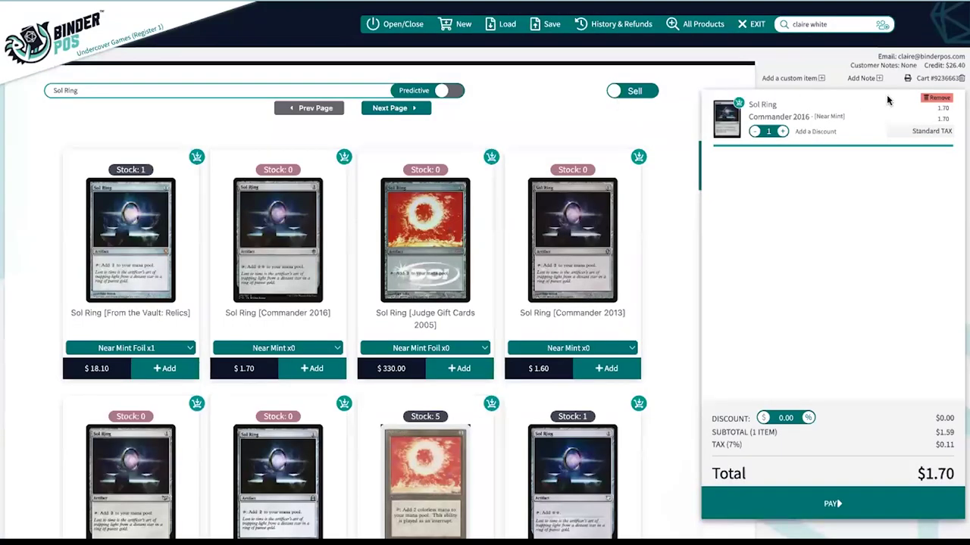
# Step: Delete the buy cart and return its stock, then add Eternal Masters Mana Crypt from Popular Cards
pyautogui.click(936, 98)
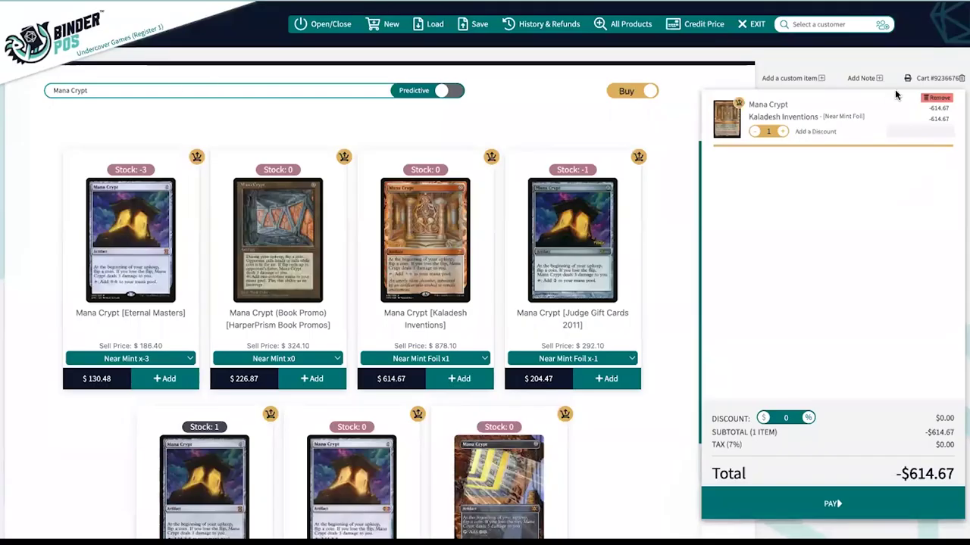
pyautogui.click(961, 78)
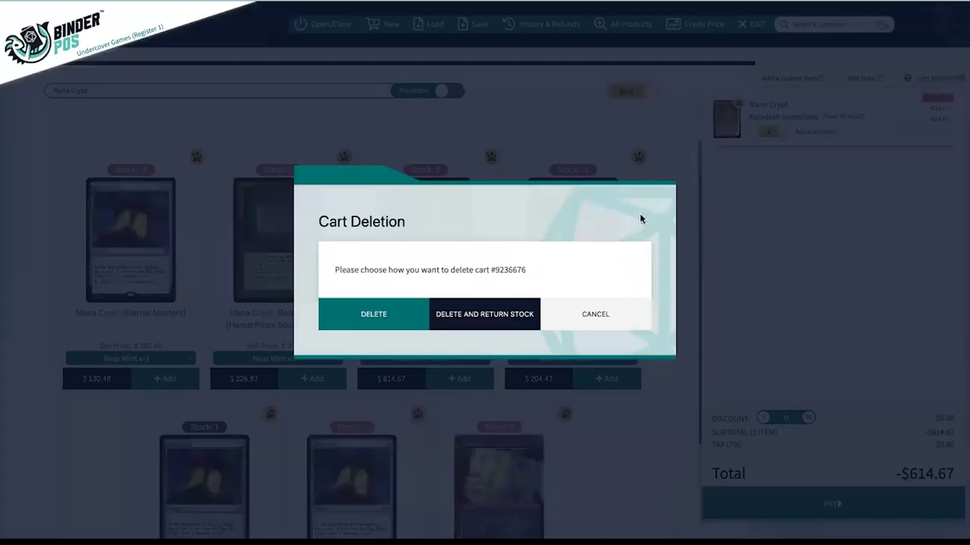
pyautogui.click(493, 314)
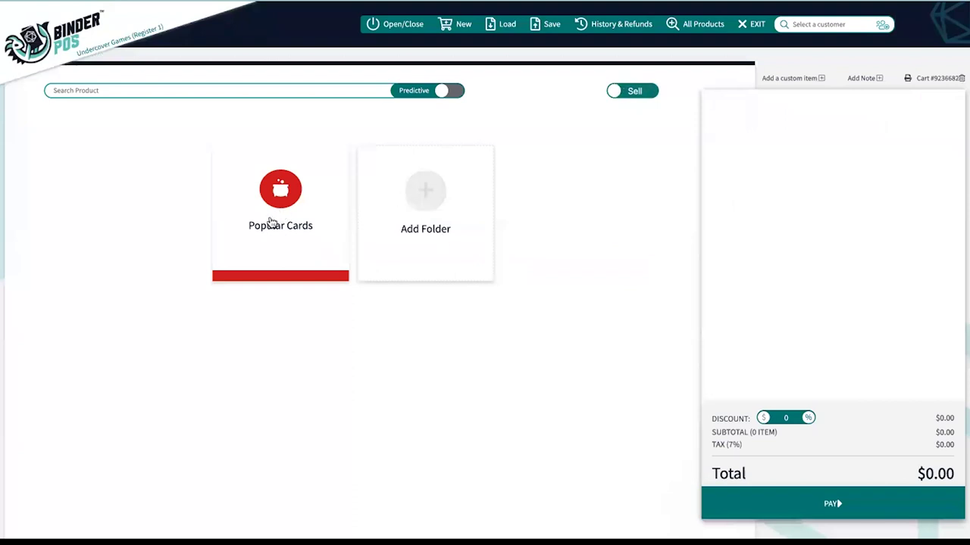
pyautogui.click(271, 220)
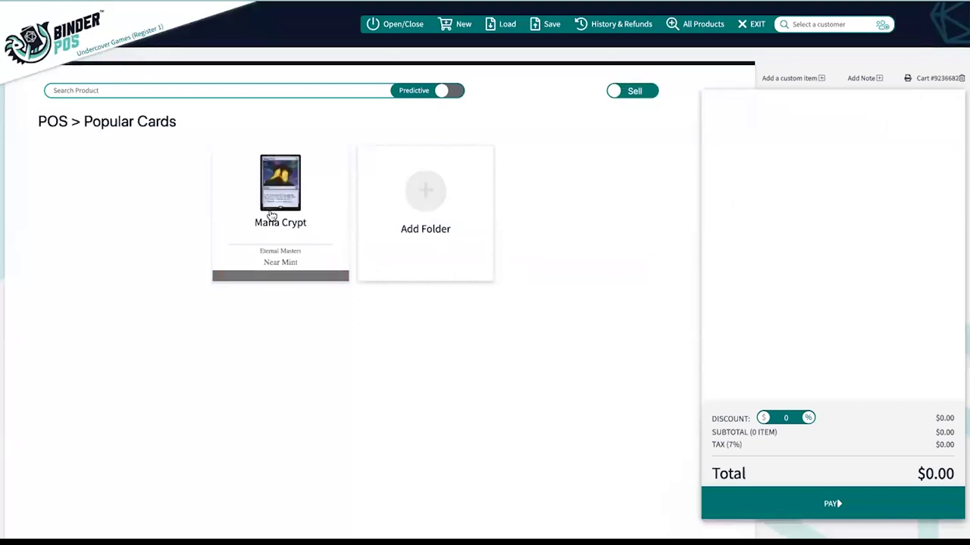
pyautogui.click(270, 214)
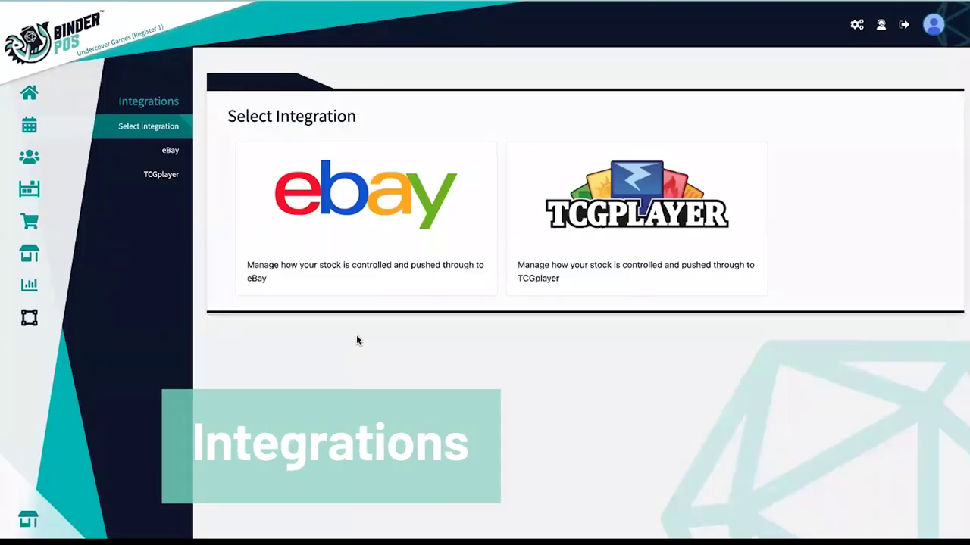
# Step: Draft a TCGplayer bulk setting for Magic: The Gathering Singles with synchronization enabled, without saving
pyautogui.click(634, 225)
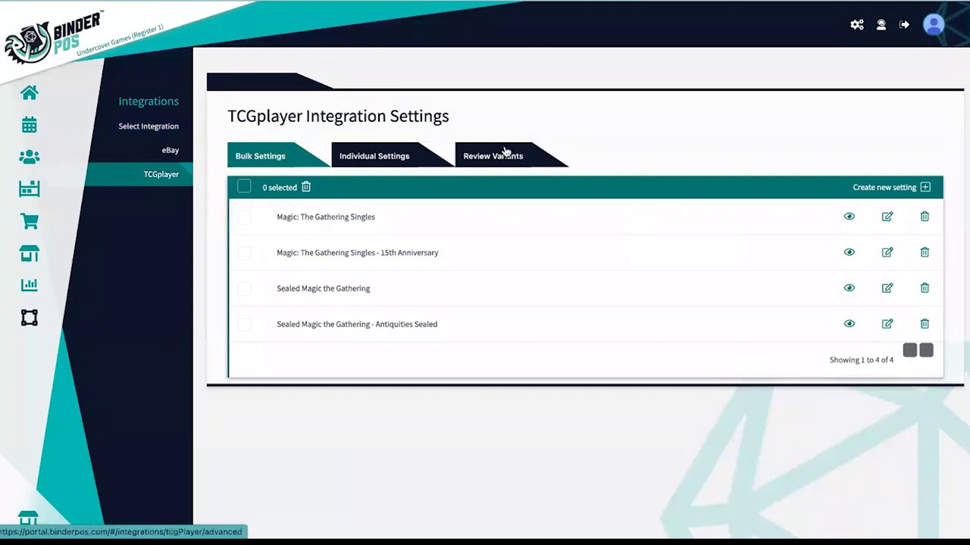
pyautogui.click(883, 187)
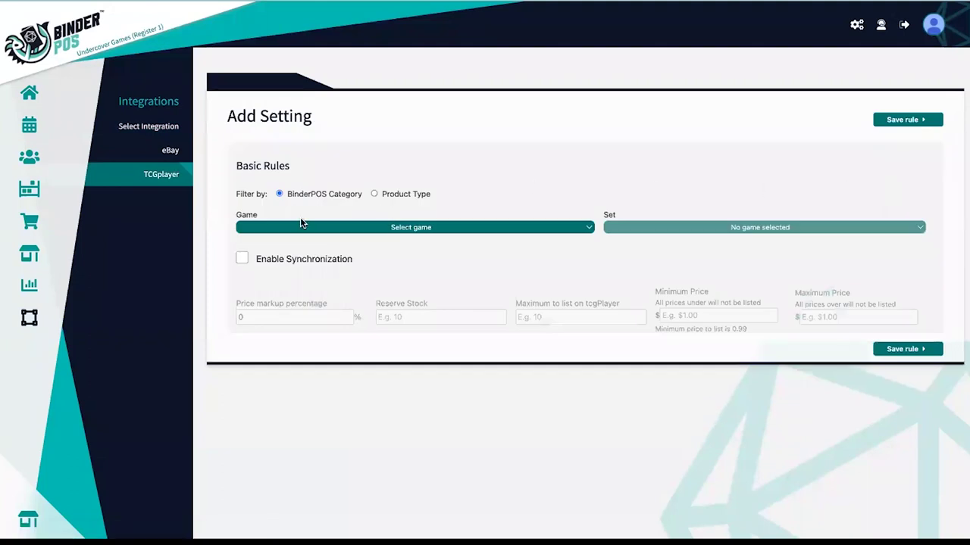
pyautogui.click(322, 229)
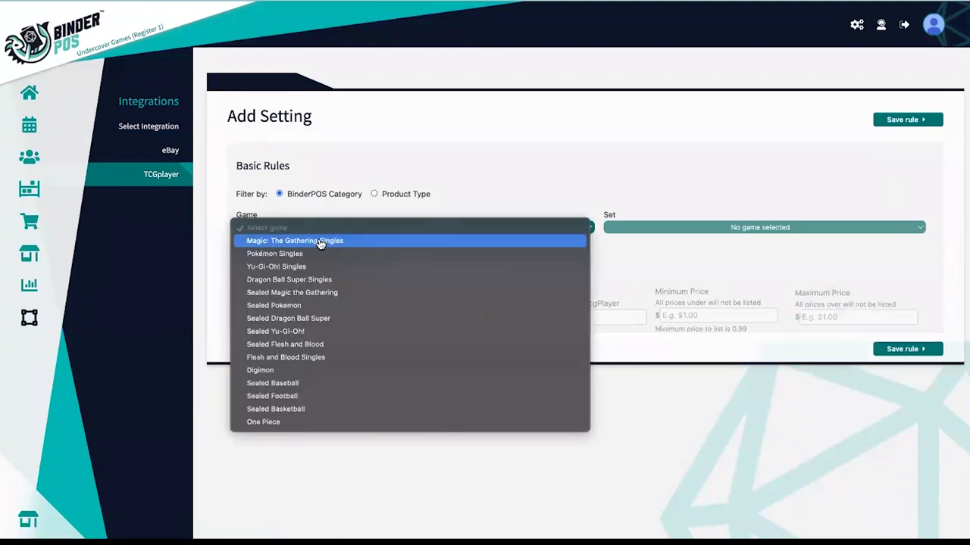
pyautogui.click(320, 241)
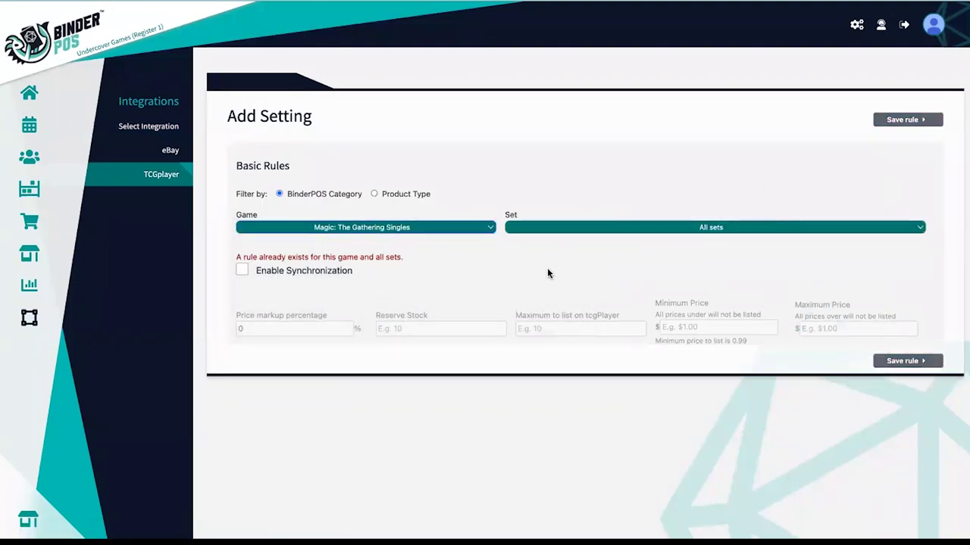
pyautogui.click(242, 272)
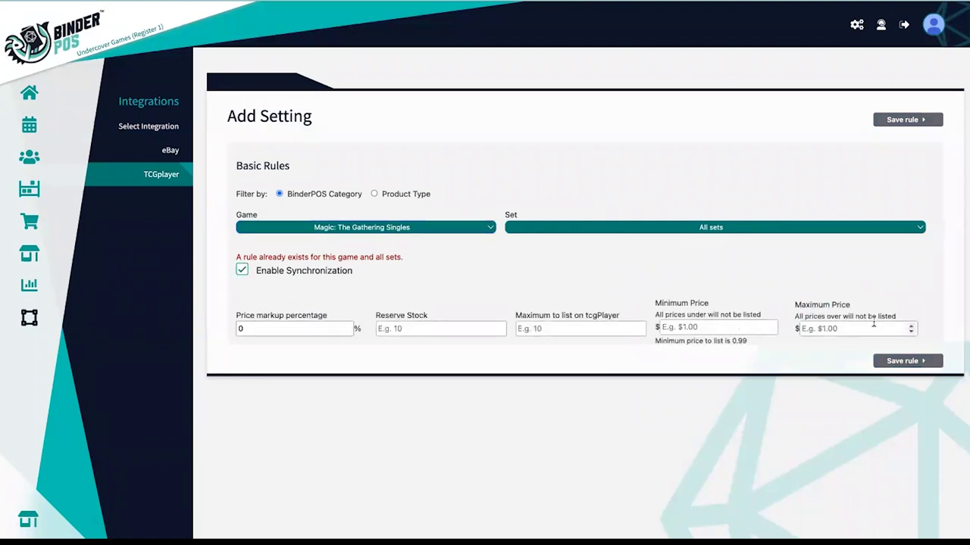
pyautogui.click(166, 182)
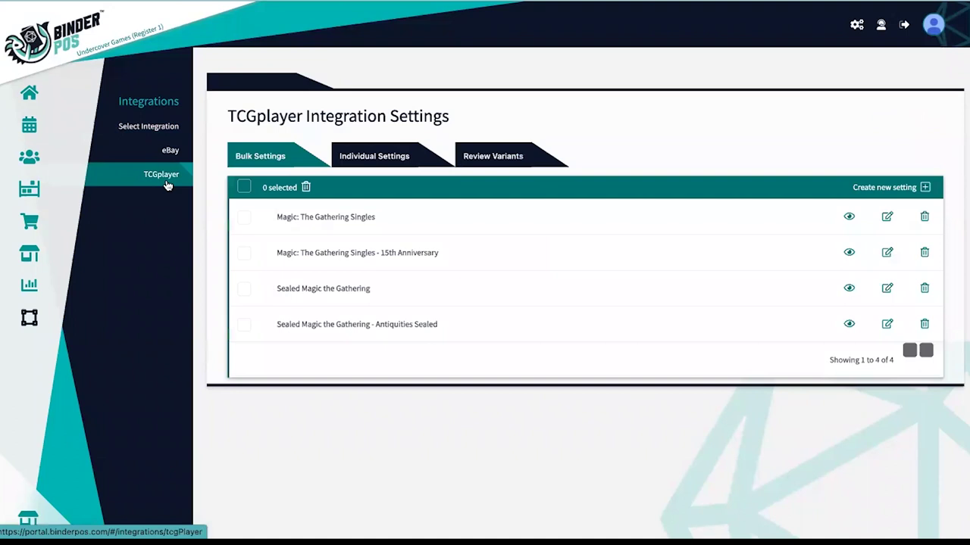
# Step: View the TCGplayer Individual Settings filters and the Shopify store's Orders list
pyautogui.click(392, 160)
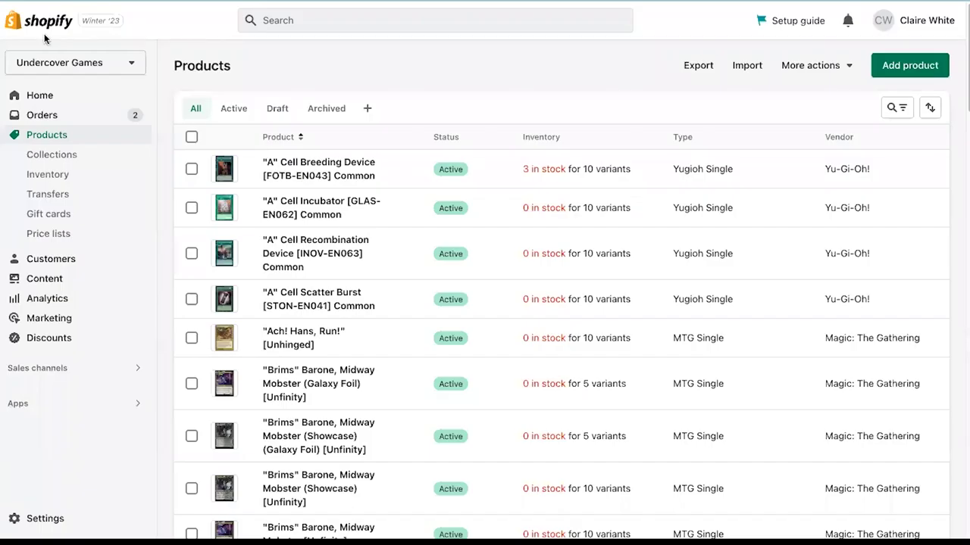
pyautogui.click(42, 117)
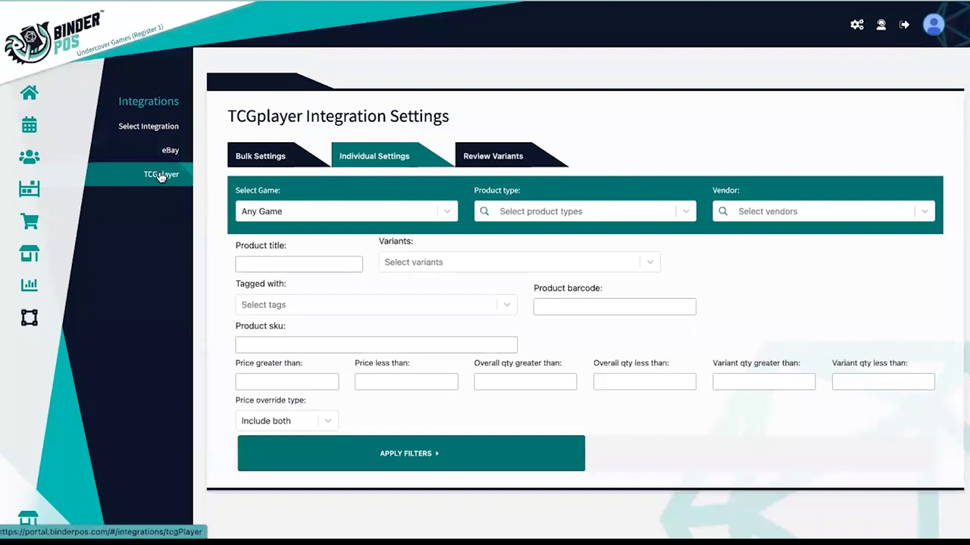
# Step: Leave the TCGplayer settings, glance at Sales Reports, then bring up Stock Reports
pyautogui.click(159, 174)
pyautogui.click(173, 130)
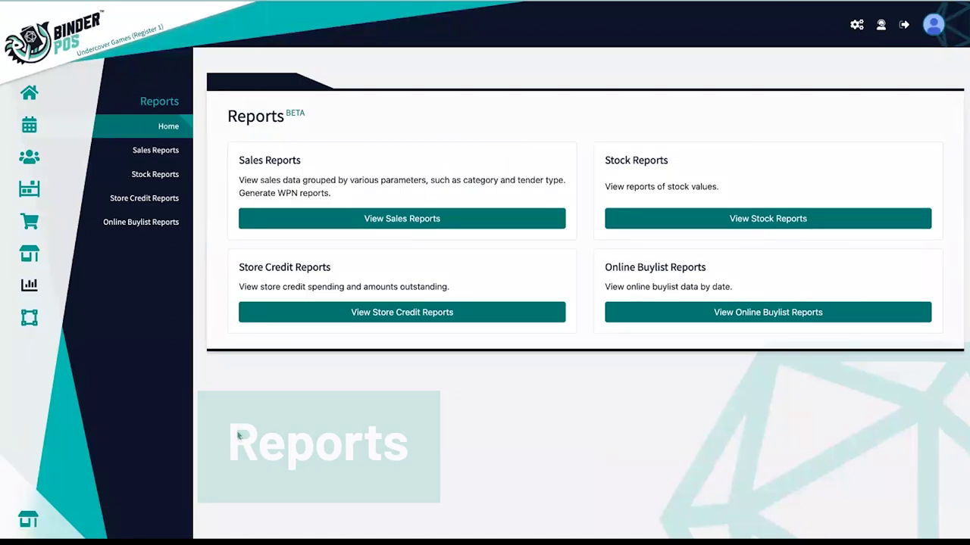
pyautogui.click(308, 225)
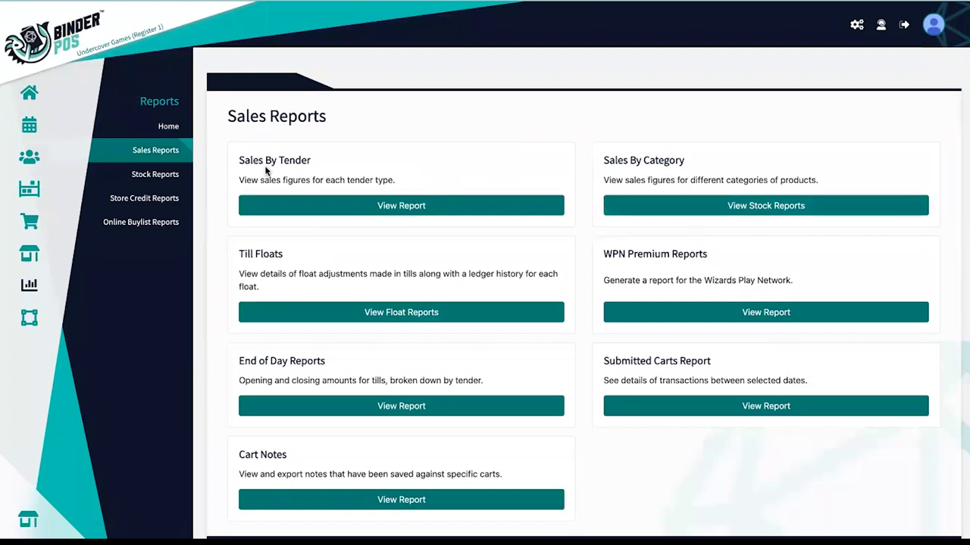
pyautogui.click(174, 177)
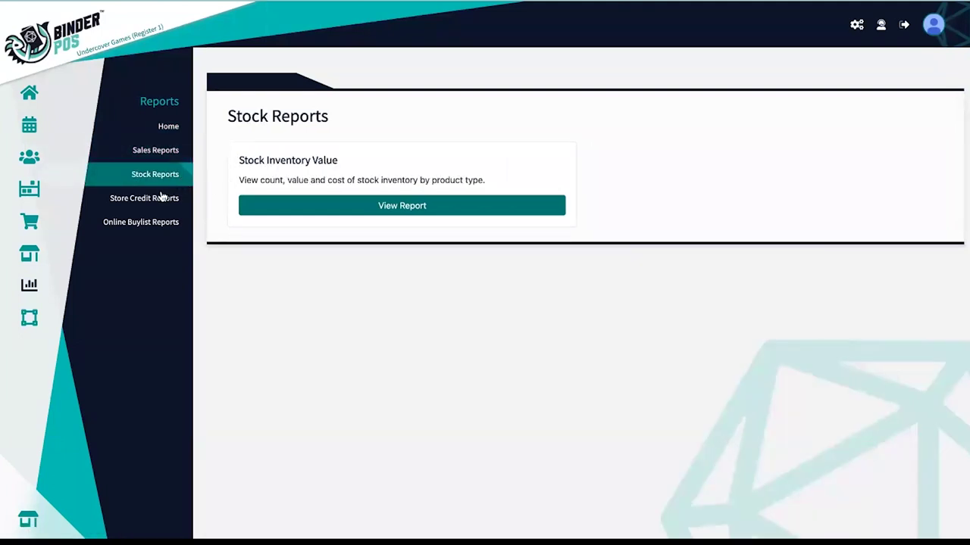
# Step: Open Online Buylist Reports and scroll down the demo storefront homepage from the Brothers War banner
pyautogui.click(144, 222)
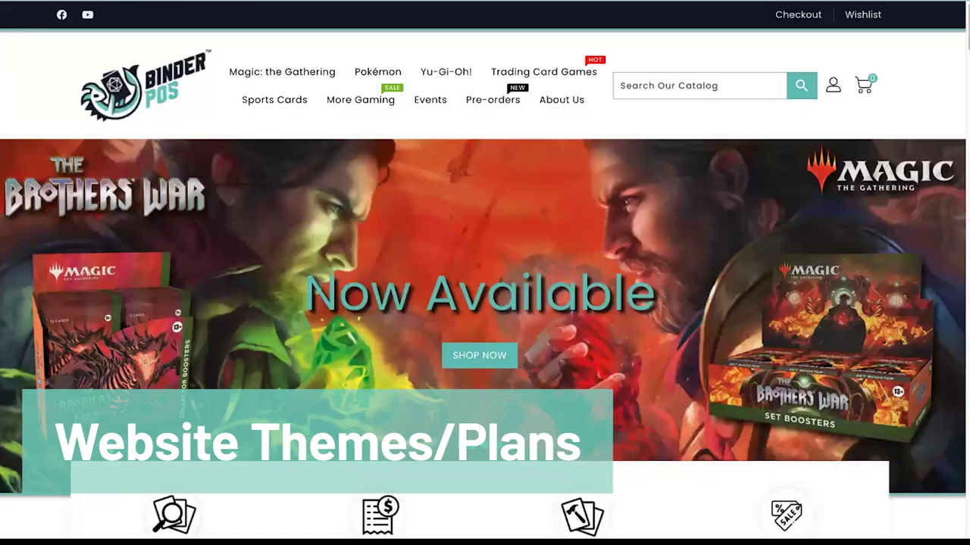
pyautogui.scroll(-1, 64, 125)
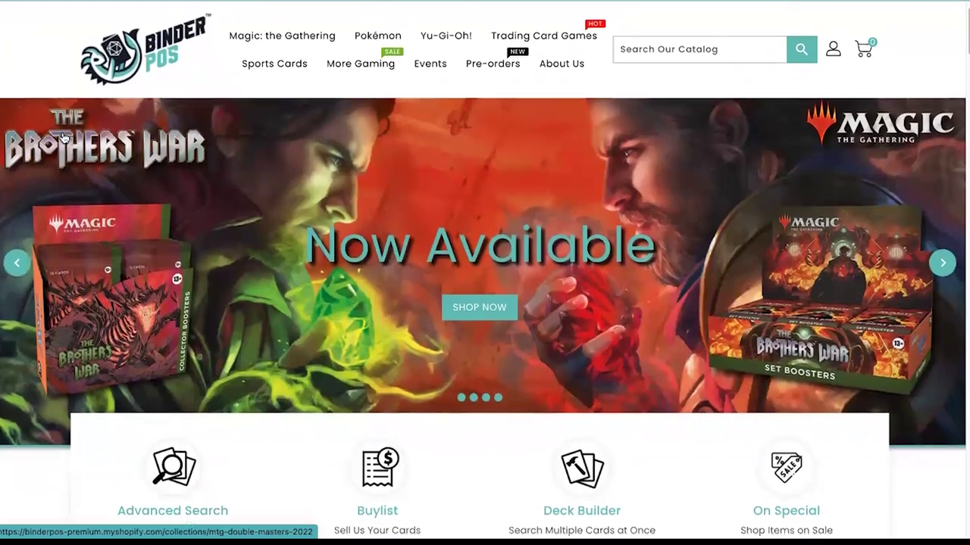
pyautogui.scroll(-4, 64, 136)
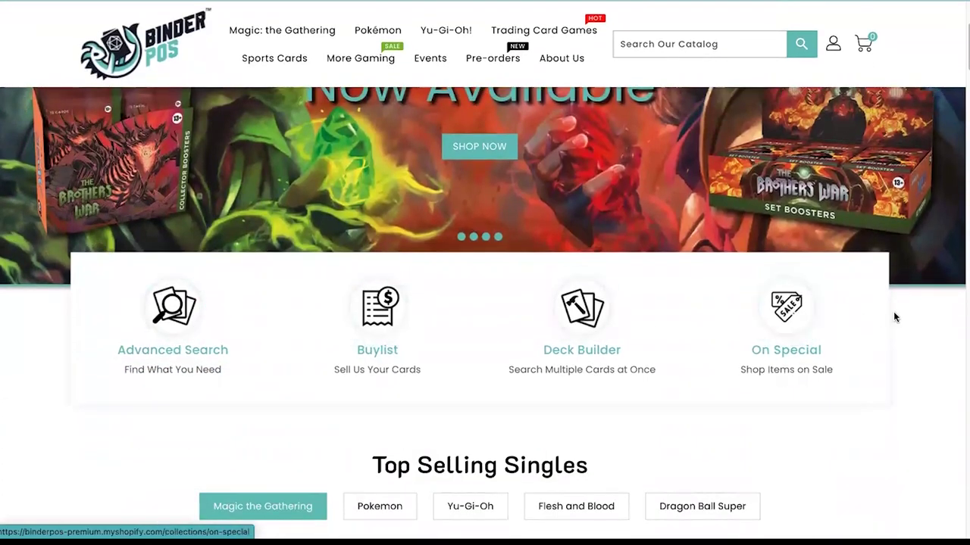
pyautogui.scroll(-10, 893, 317)
pyautogui.scroll(-10, 56, 307)
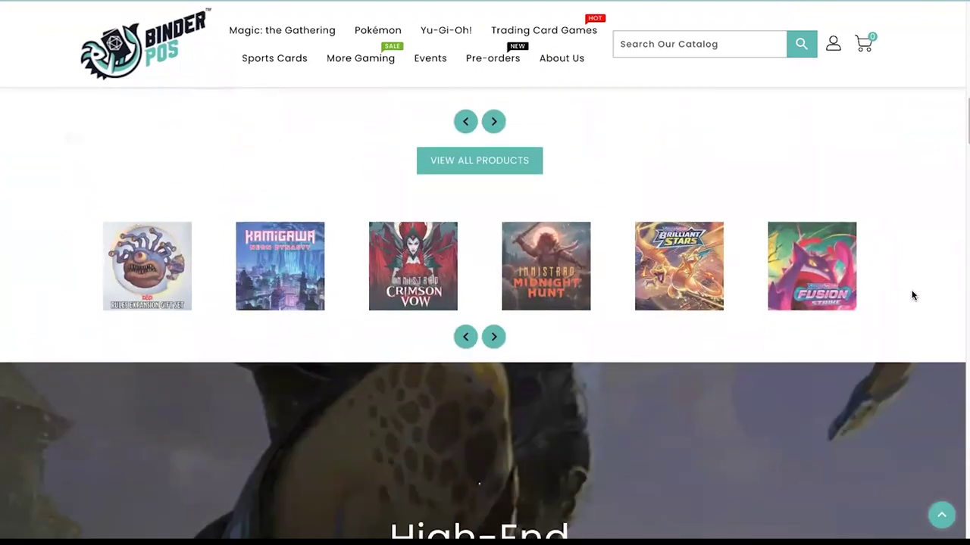
pyautogui.scroll(-8, 913, 296)
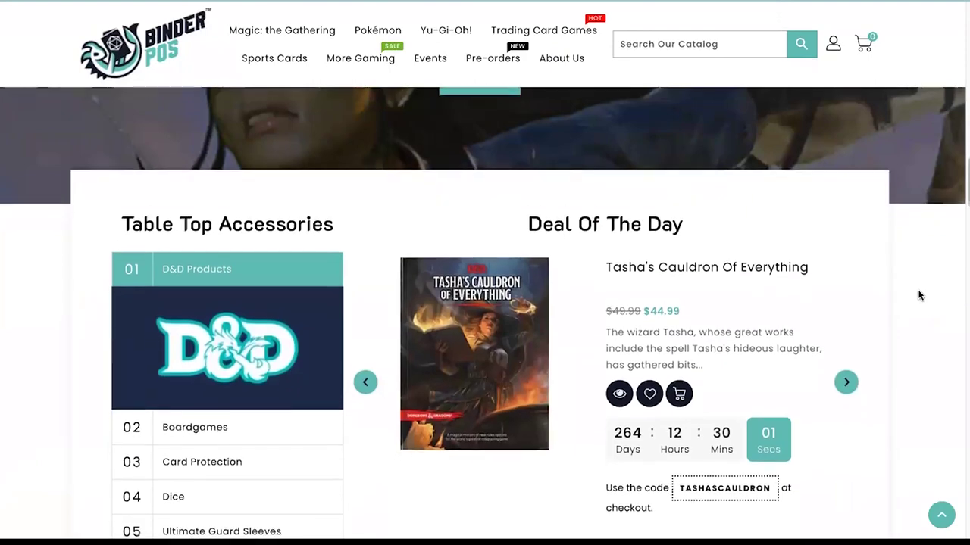
pyautogui.scroll(-4, 925, 307)
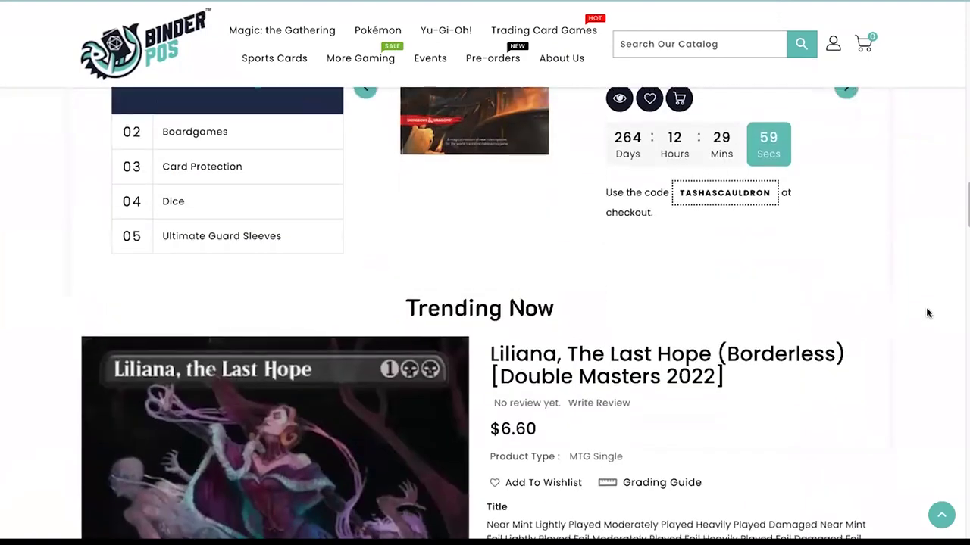
pyautogui.scroll(-8, 925, 313)
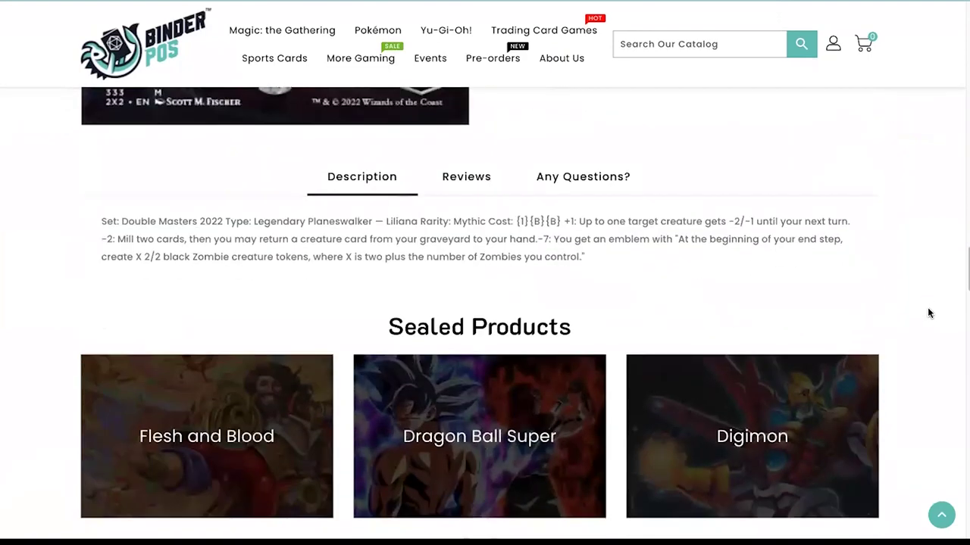
pyautogui.scroll(-10, 928, 313)
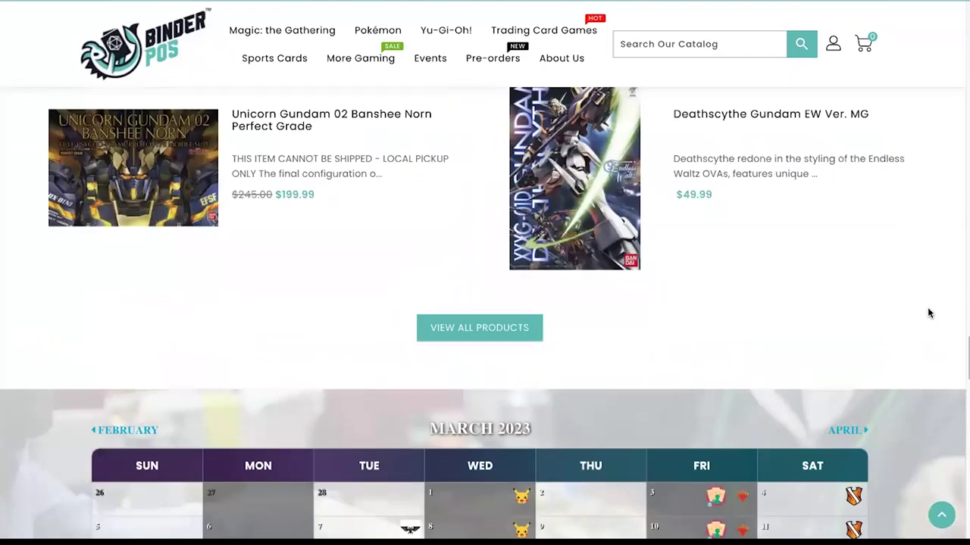
pyautogui.scroll(-4, 930, 313)
# Step: Check the Magic, Pokémon, Yu-Gi-Oh! and Trading Card Games menus, then scroll to the testimonials
pyautogui.moveTo(282, 37)
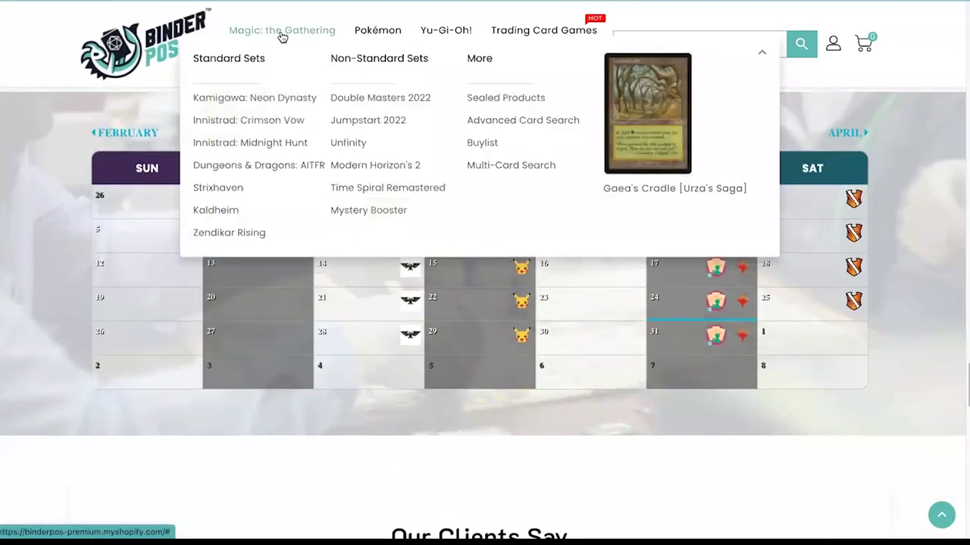
pyautogui.moveTo(370, 37)
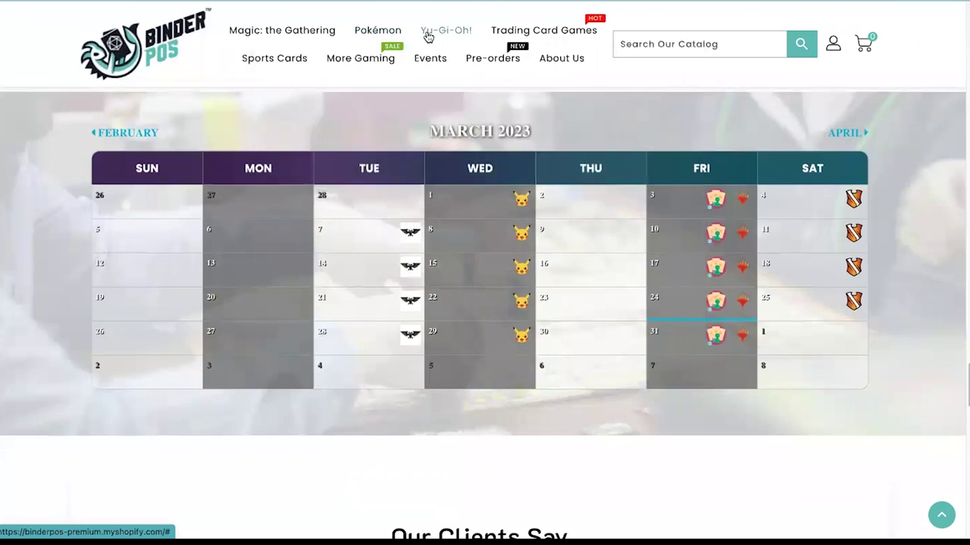
pyautogui.moveTo(432, 36)
pyautogui.moveTo(501, 36)
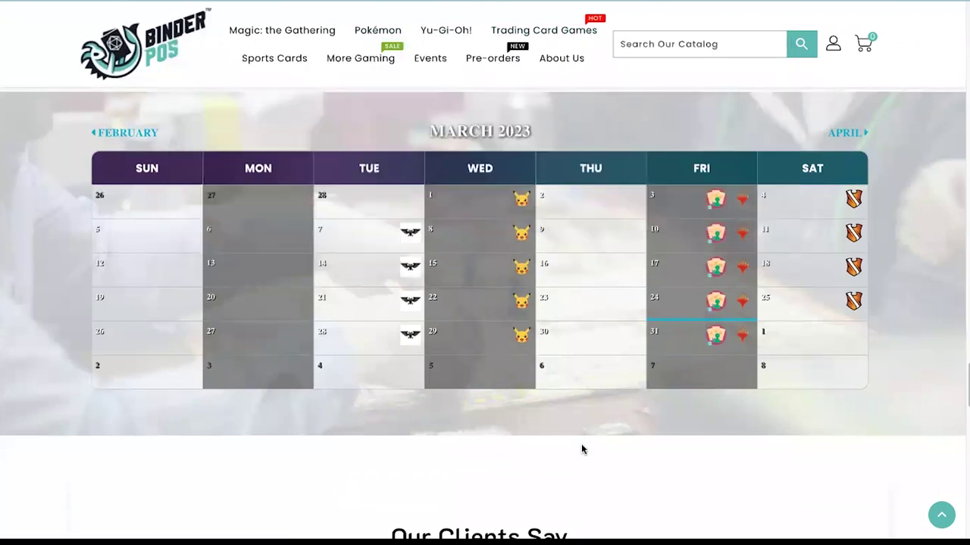
pyautogui.scroll(-5, 581, 446)
pyautogui.scroll(-3, 583, 450)
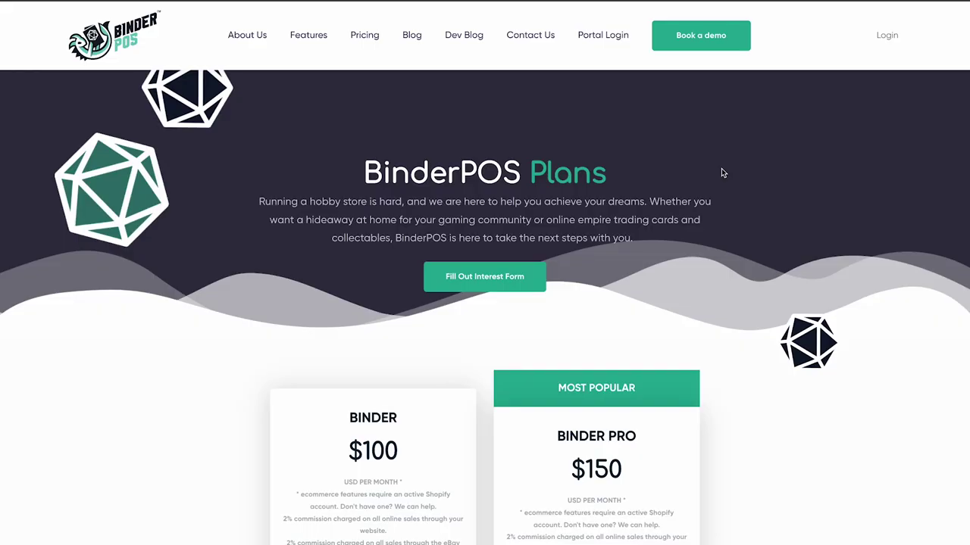
# Step: Read through the BinderPOS Plans pricing tiers down to the FAQ section
pyautogui.scroll(-1, 721, 173)
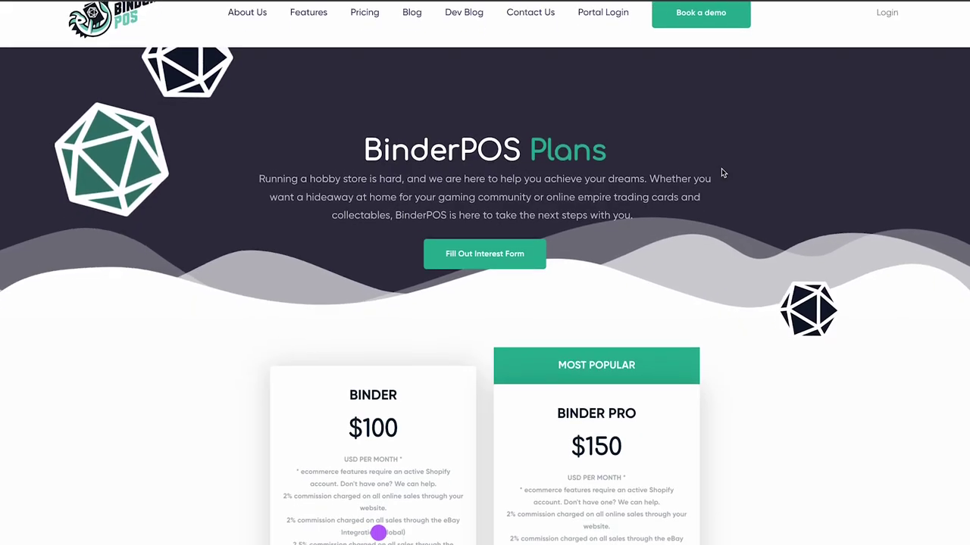
pyautogui.scroll(-3, 721, 172)
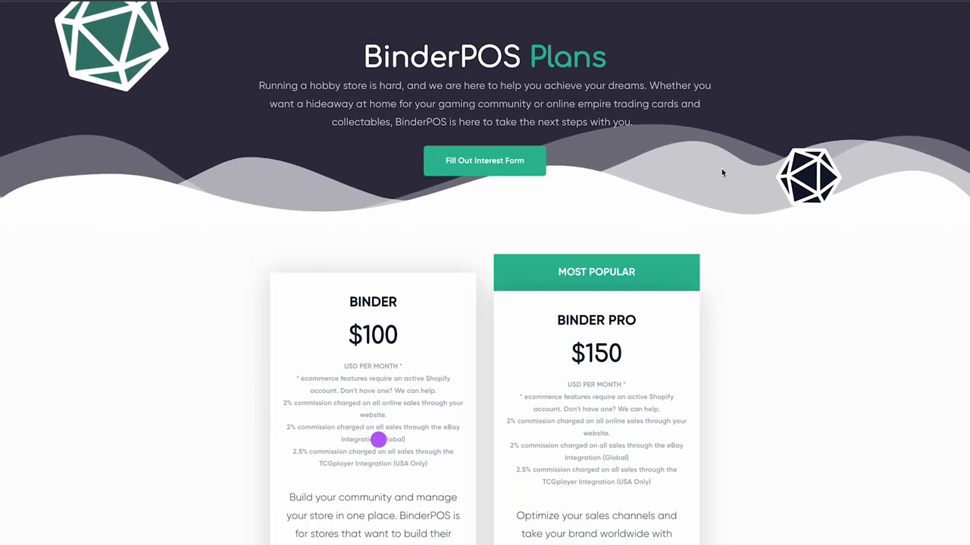
pyautogui.scroll(-3, 721, 173)
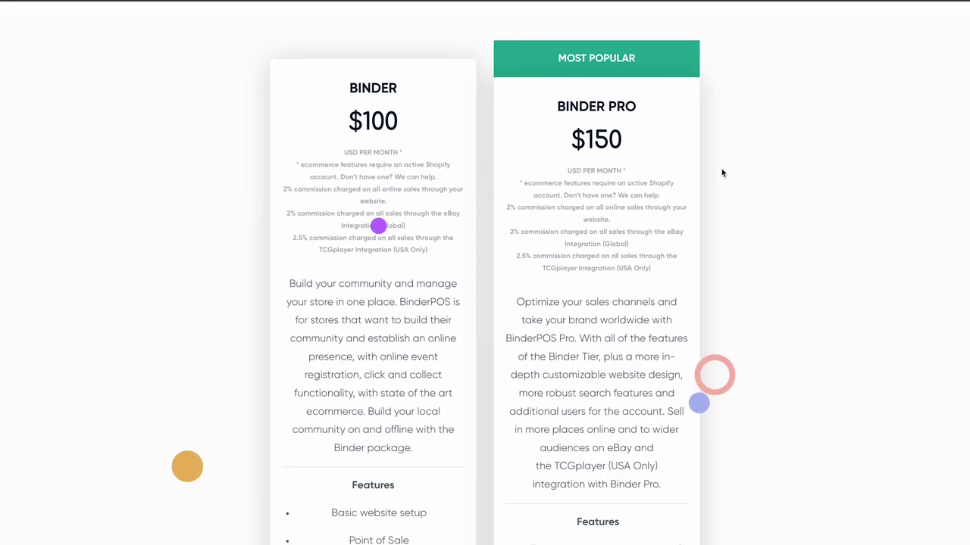
pyautogui.scroll(-3, 721, 172)
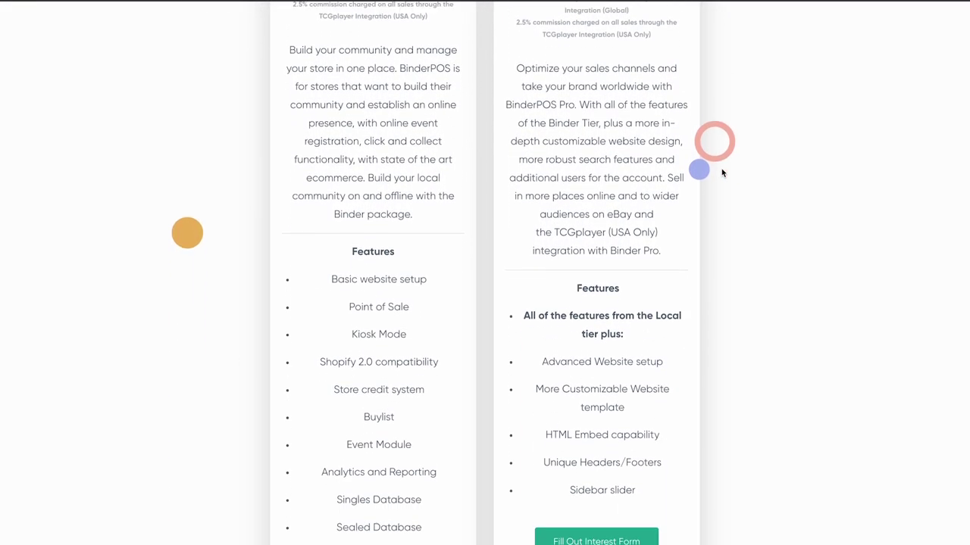
pyautogui.scroll(-3, 721, 172)
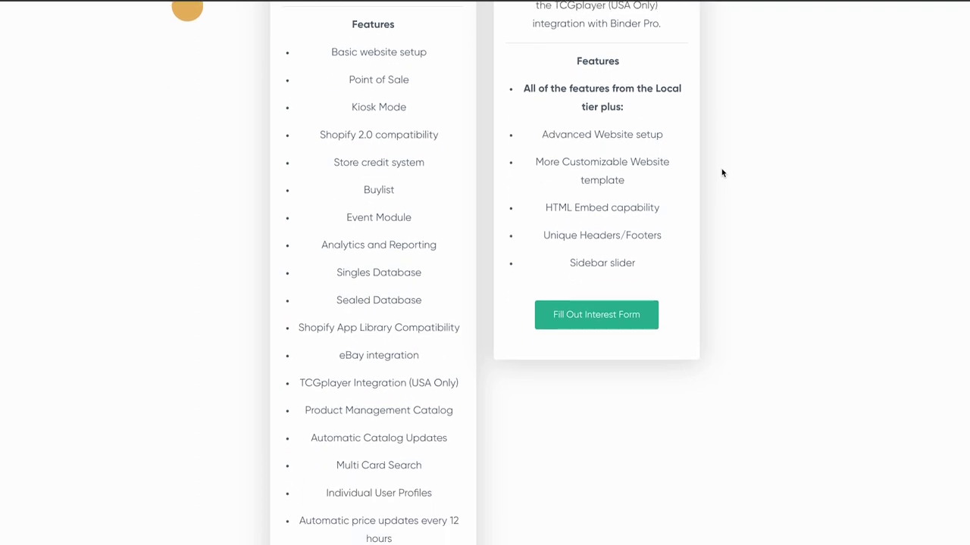
pyautogui.scroll(-3, 721, 173)
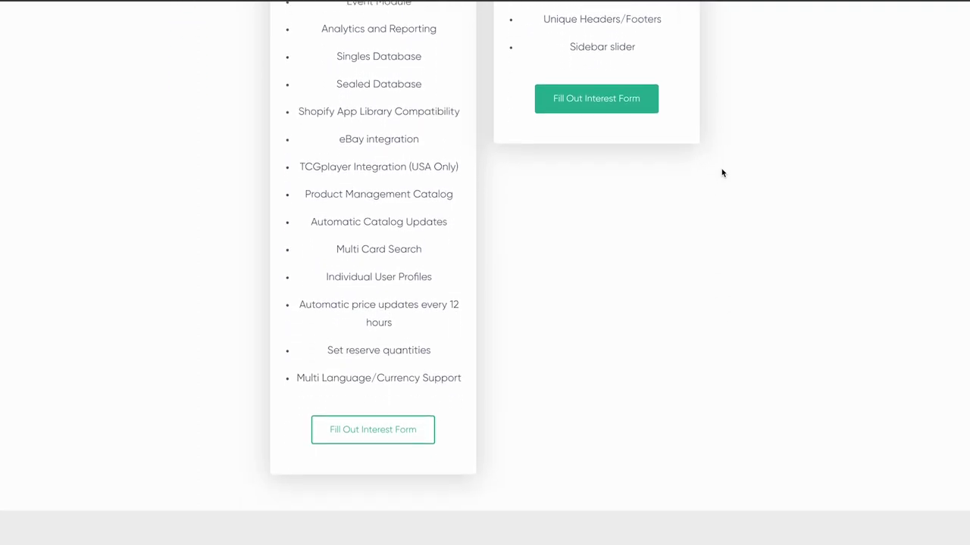
pyautogui.scroll(-3, 721, 173)
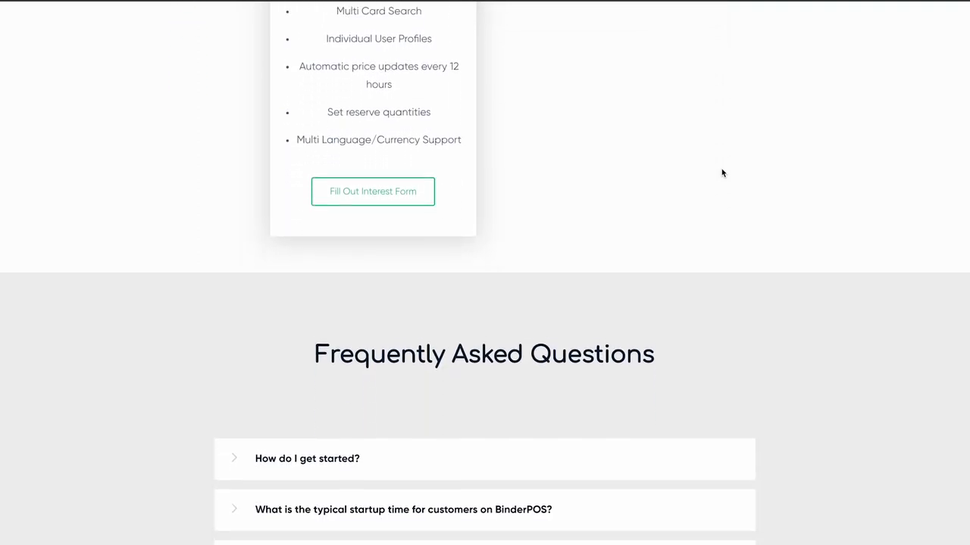
pyautogui.scroll(-2, 721, 172)
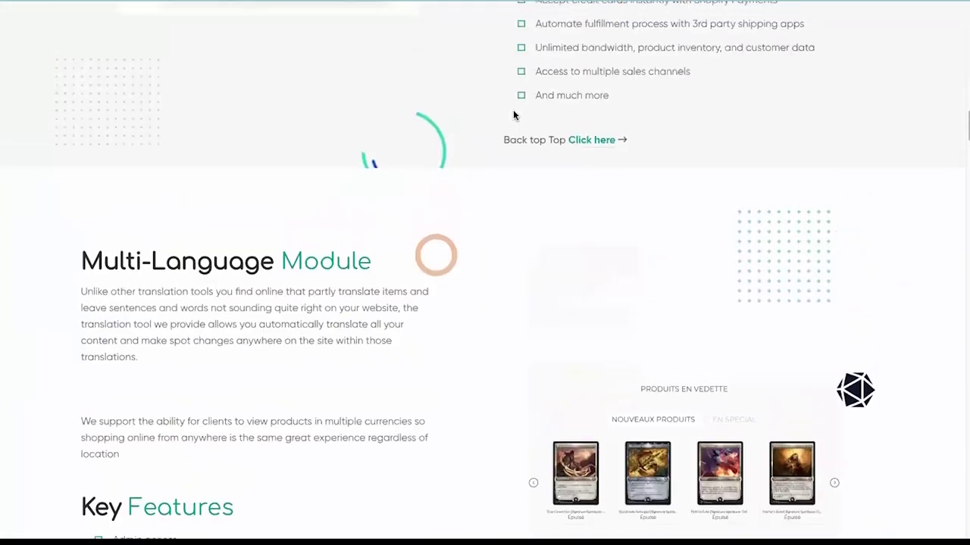
# Step: Go to the Book a Demo page from the top navigation bar
pyautogui.scroll(6, 513, 114)
pyautogui.scroll(10, 513, 114)
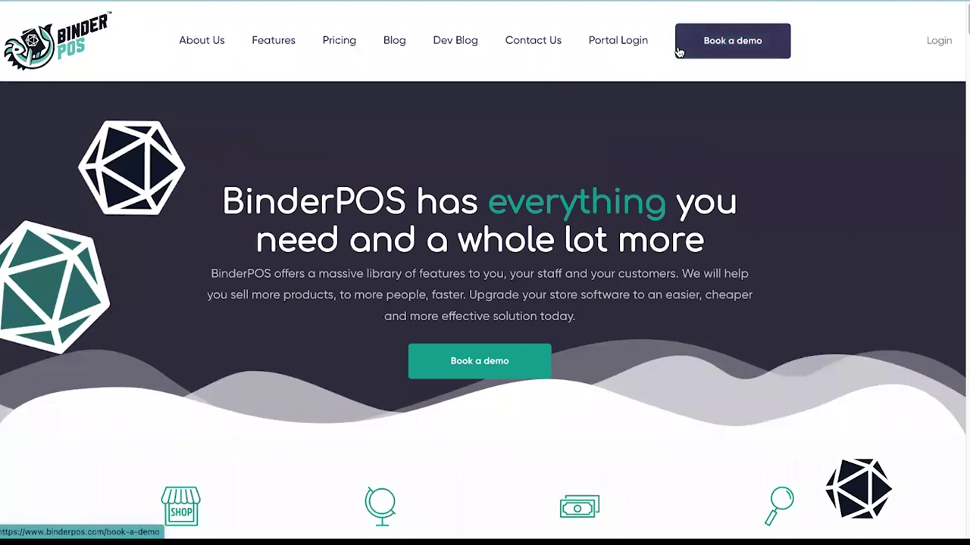
pyautogui.click(679, 52)
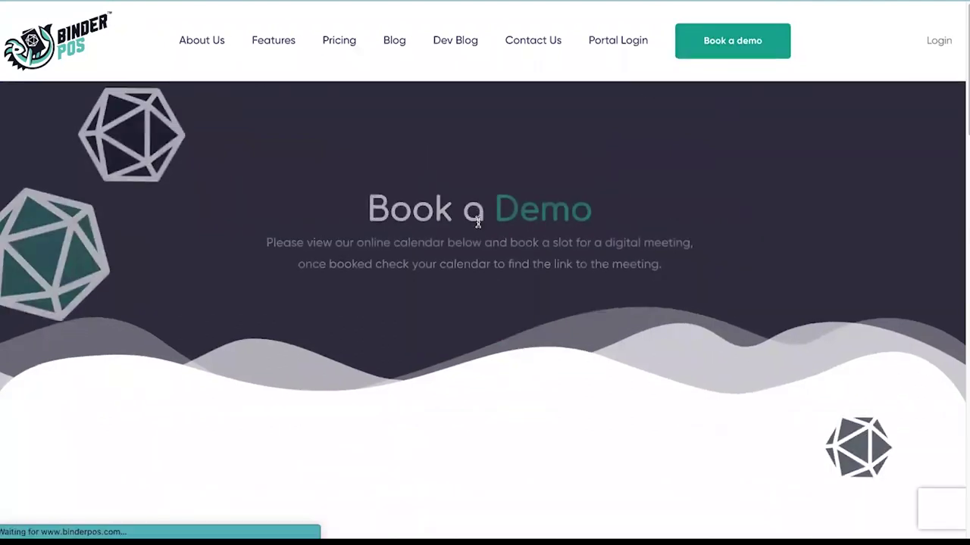